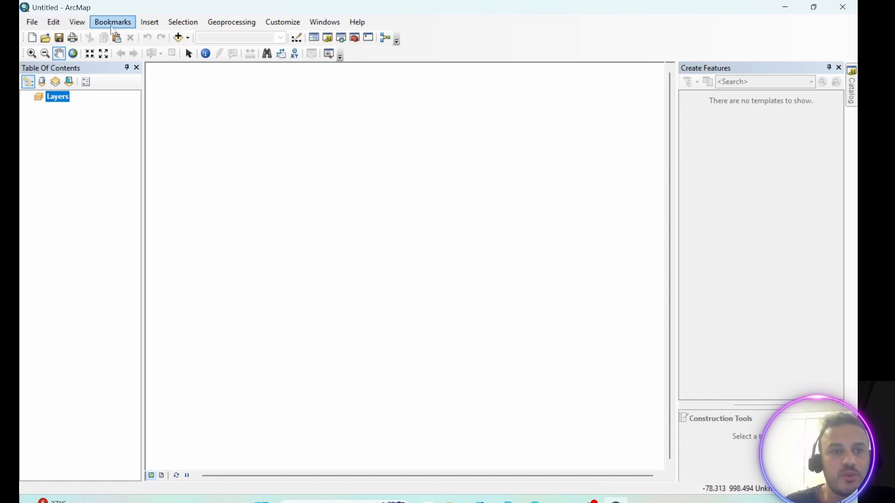
# - Add the Odisha.shp and Odishadistricts.shp shapefiles to the empty map
pyautogui.click(188, 38)
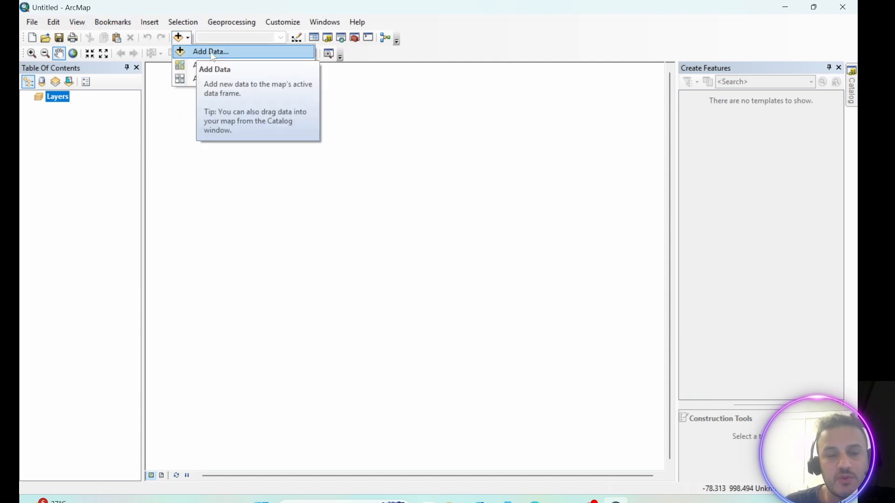
pyautogui.click(211, 51)
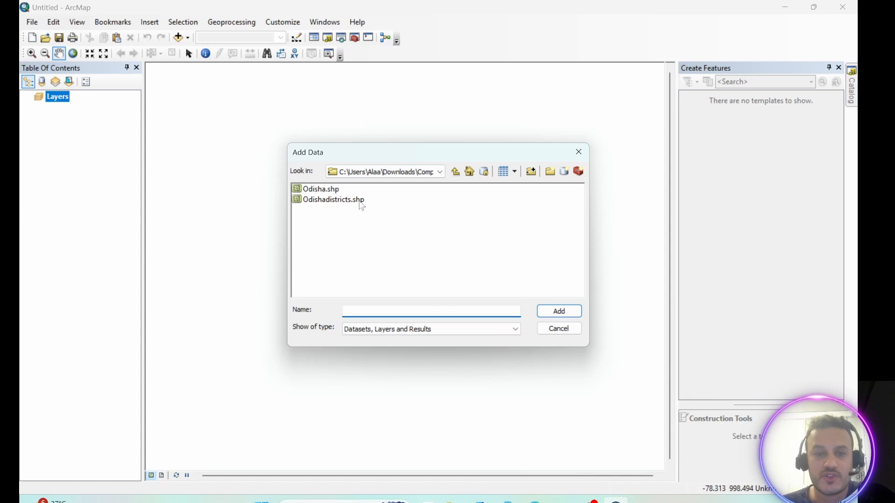
pyautogui.click(355, 199)
pyautogui.keyDown('ctrl'); pyautogui.click(334, 188); pyautogui.keyUp('ctrl')
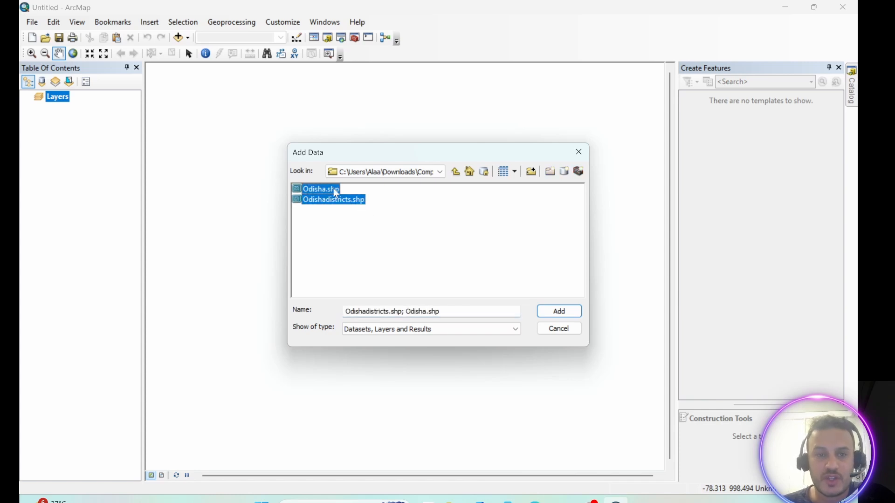
pyautogui.click(562, 310)
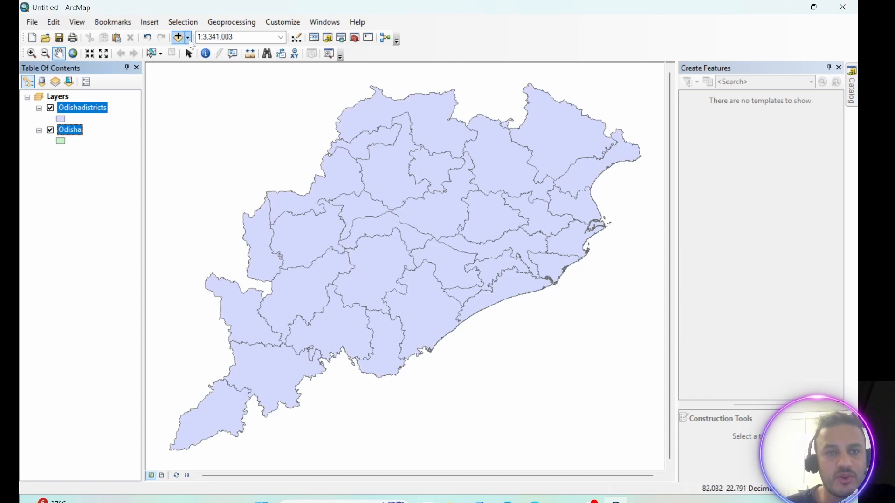
# - Switch to the browser to review the ArcGIS account's general settings, and check the account's sign-in status back in ArcMap
pyautogui.click(188, 38)
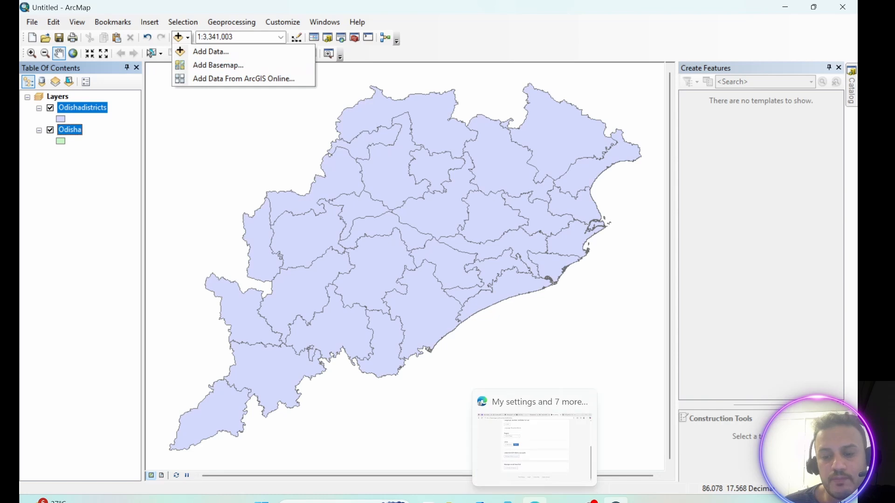
pyautogui.click(535, 502)
pyautogui.scroll(7, 444, 260)
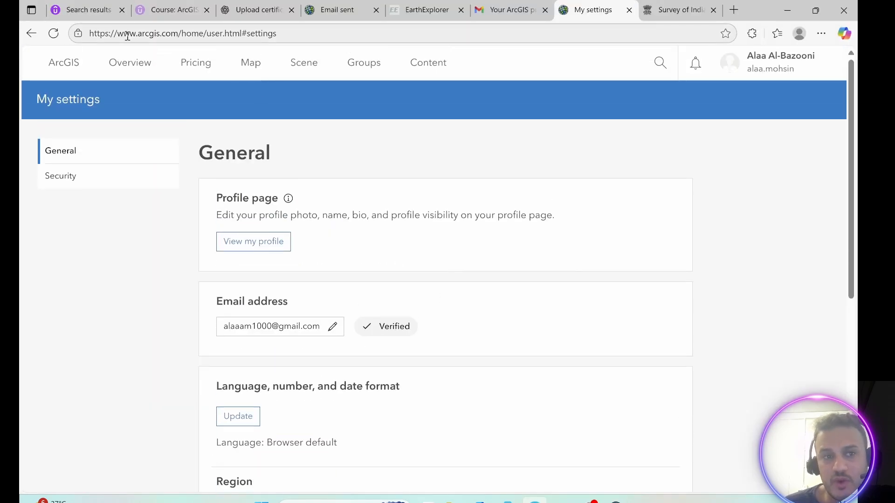
pyautogui.scroll(-5, 452, 201)
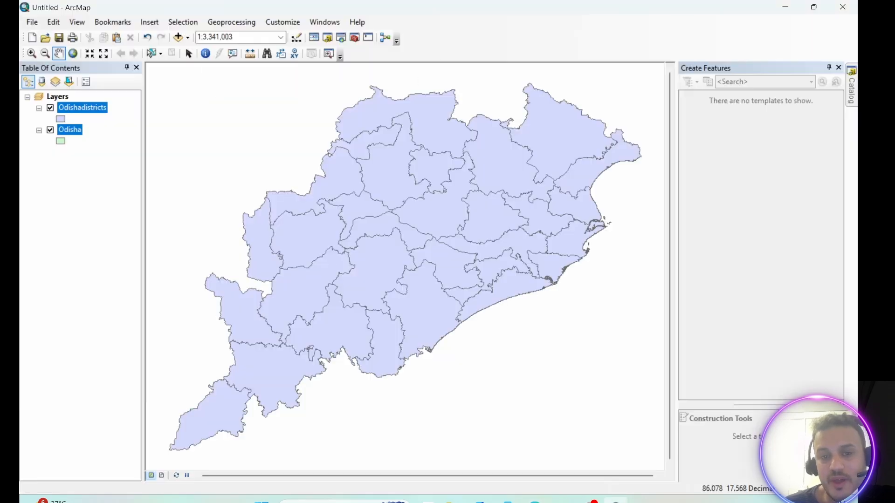
pyautogui.click(32, 23)
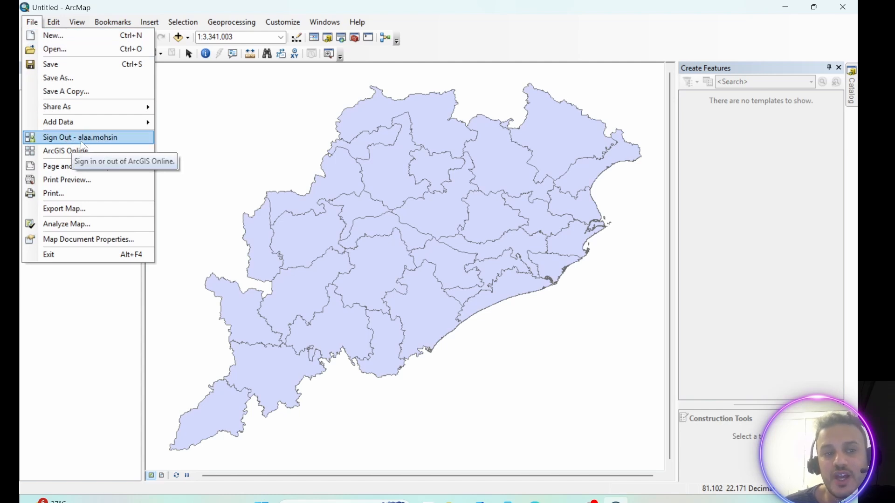
pyautogui.click(224, 137)
pyautogui.moveTo(426, 235); pyautogui.dragTo(296, 119)
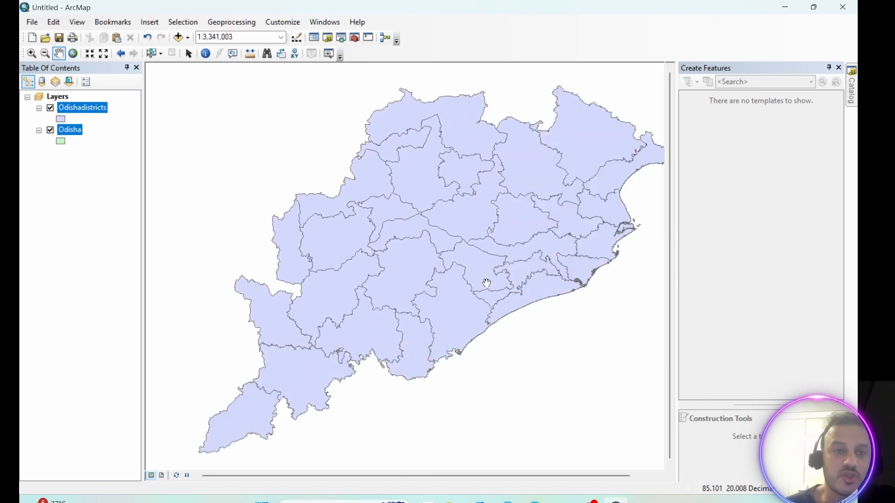
# - Add the featured 2016 ACS Language Spoken at Home - County layer from ArcGIS Online to the map
pyautogui.click(187, 37)
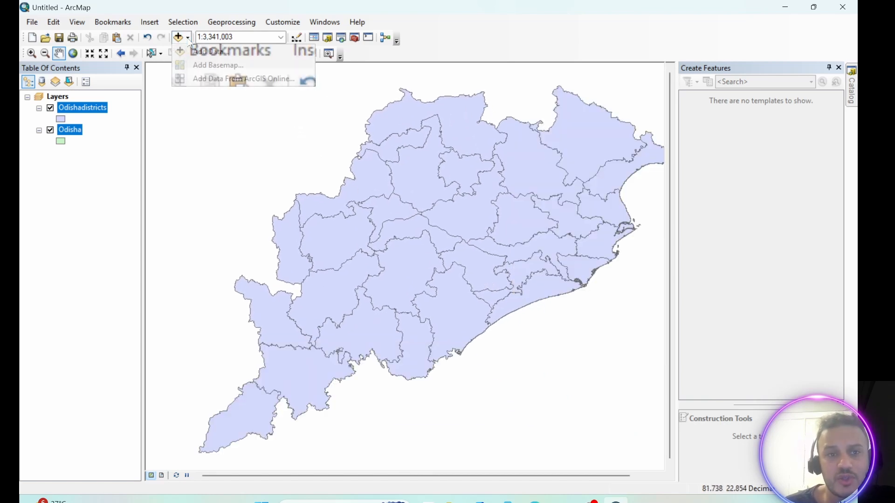
pyautogui.click(222, 78)
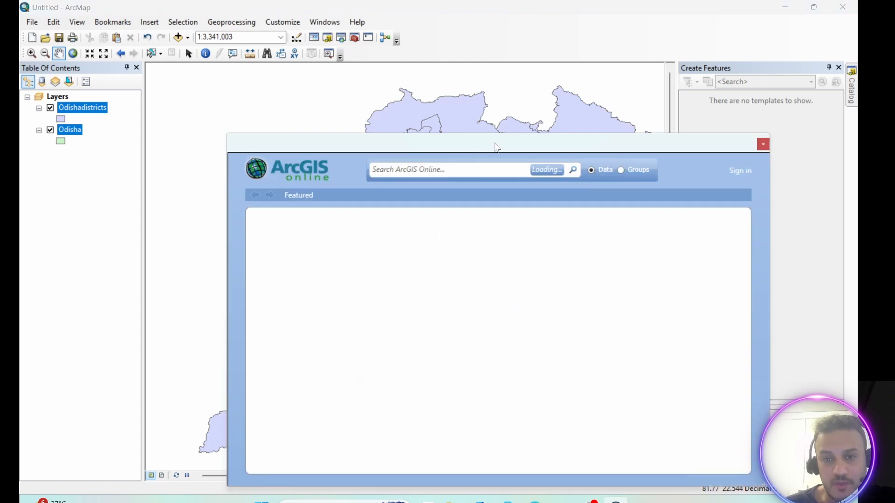
pyautogui.moveTo(497, 147); pyautogui.dragTo(432, 87)
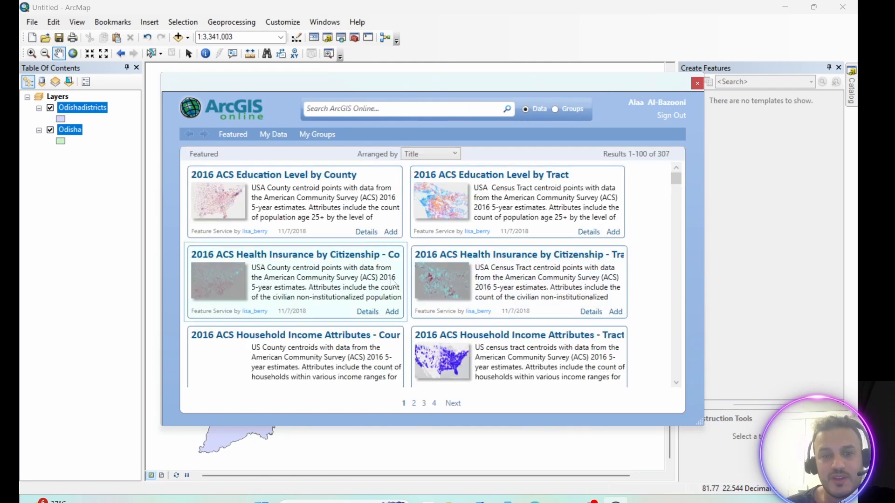
pyautogui.scroll(-5, 356, 303)
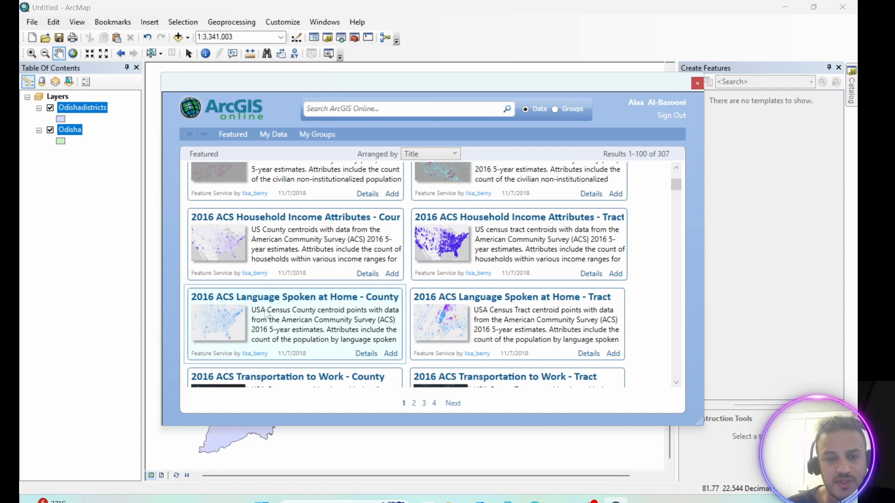
pyautogui.click(391, 355)
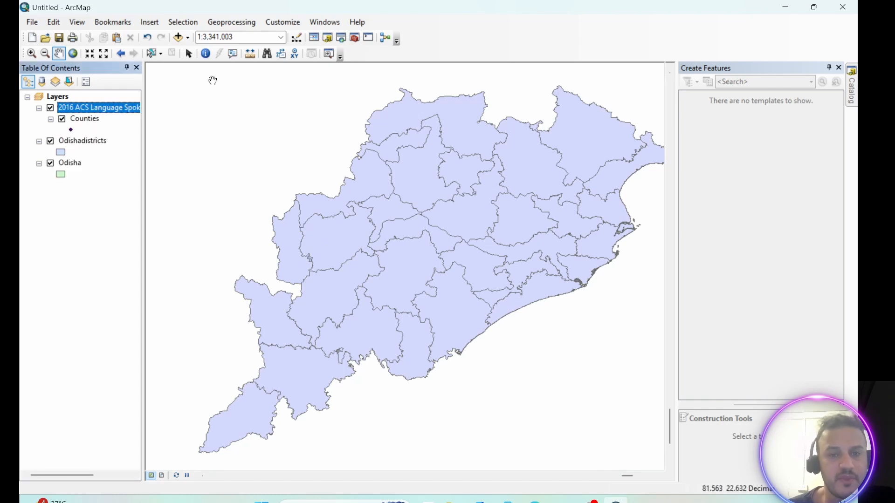
# - Review the available basemaps in the Add Basemap gallery and close it without adding one
pyautogui.click(187, 37)
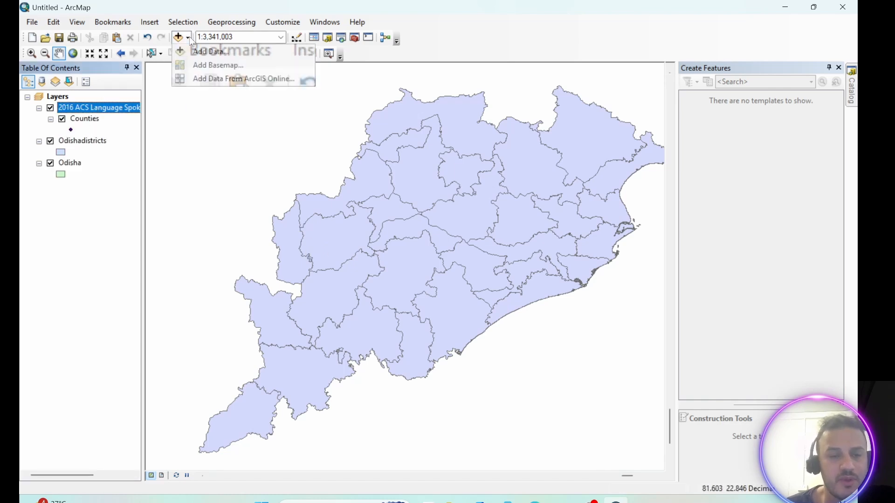
pyautogui.click(215, 66)
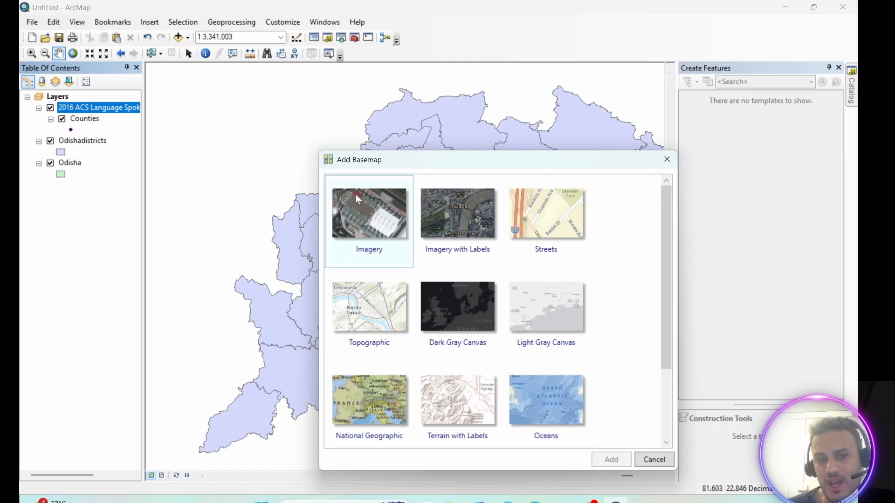
pyautogui.scroll(-3, 399, 287)
pyautogui.scroll(3, 407, 296)
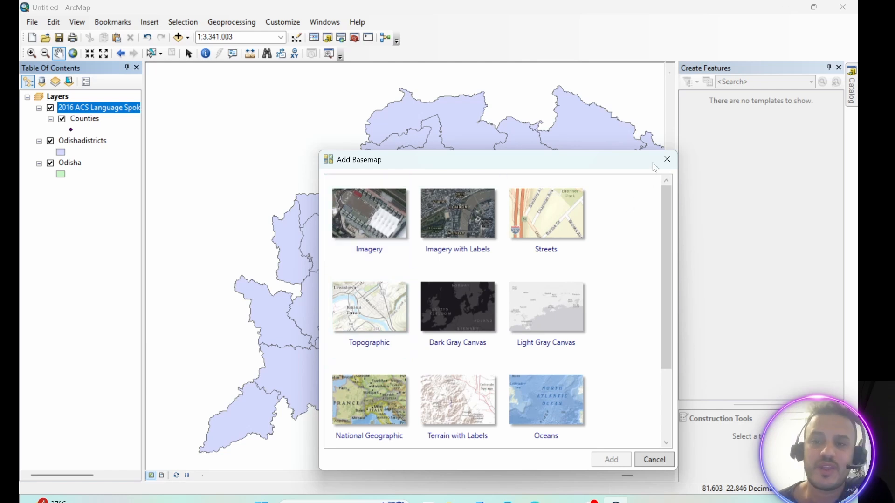
pyautogui.click(666, 166)
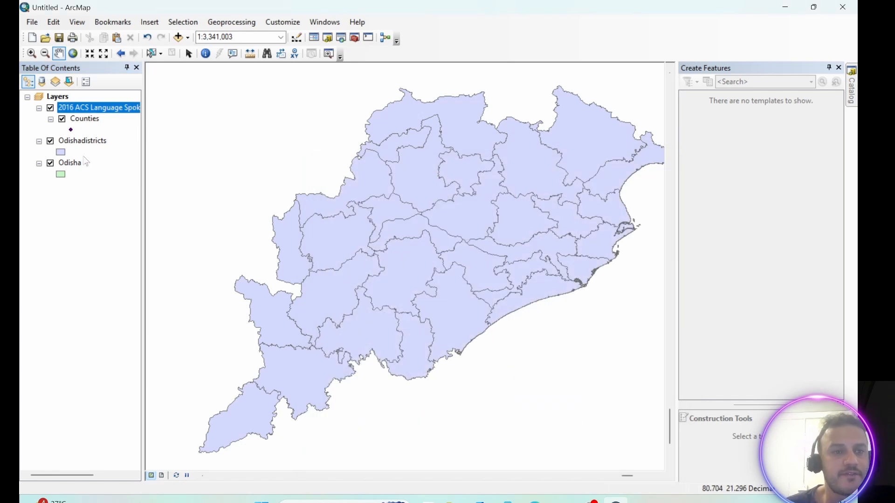
# - Turn off the visibility of the 2016 ACS Language Spoken layer and its Counties sublayer
pyautogui.click(82, 237)
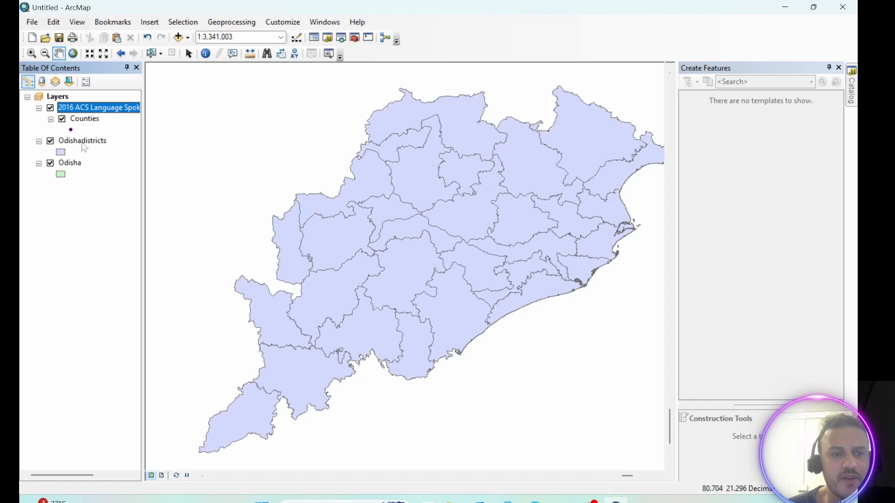
pyautogui.click(62, 119)
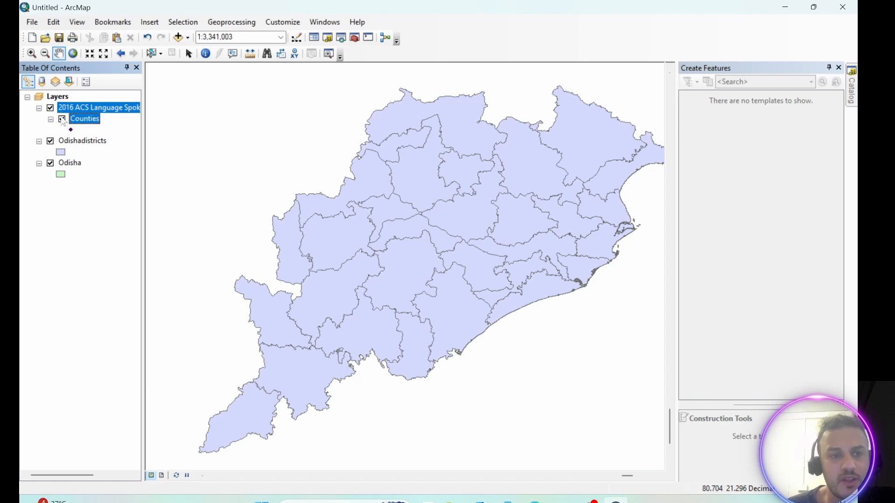
pyautogui.click(50, 108)
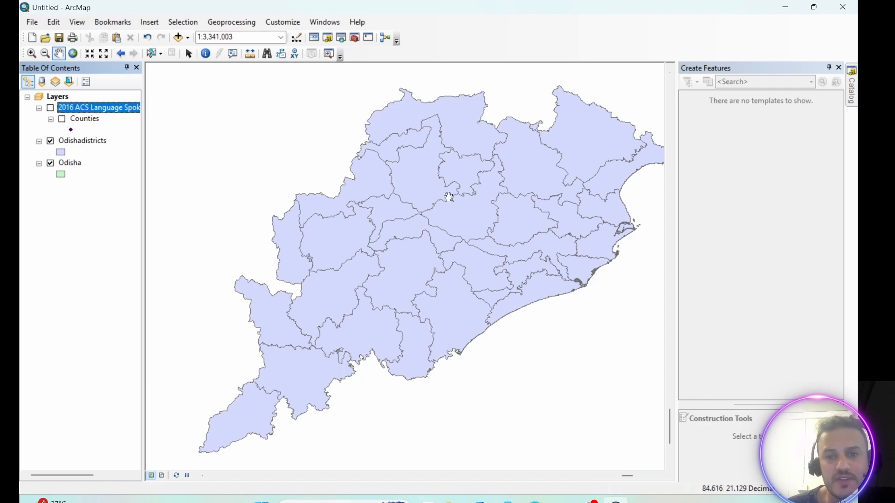
# - Open the Odishadistricts attribute table, widen it to examine the district fields, and close it
pyautogui.scroll(2, 423, 217)
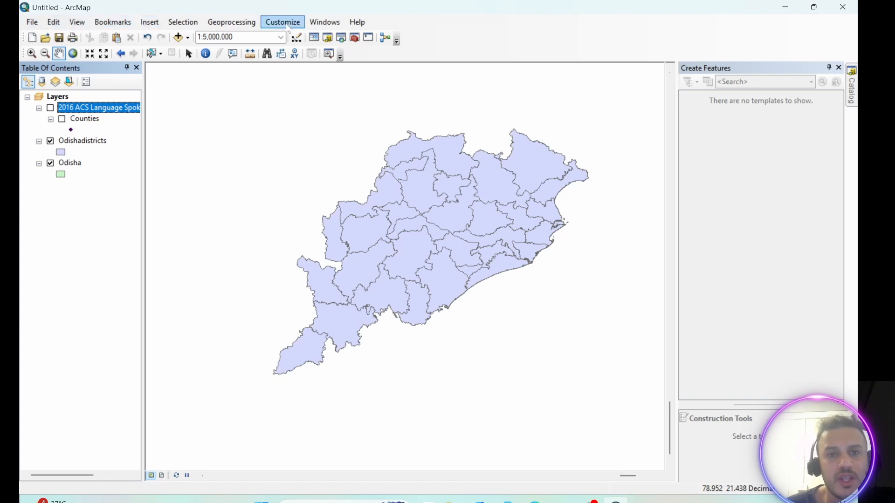
pyautogui.click(82, 143)
pyautogui.rightClick(82, 142)
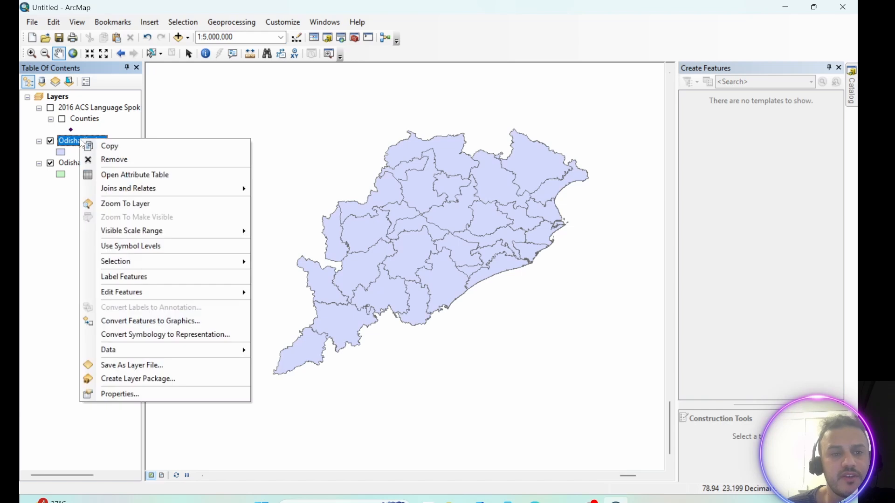
pyautogui.click(145, 176)
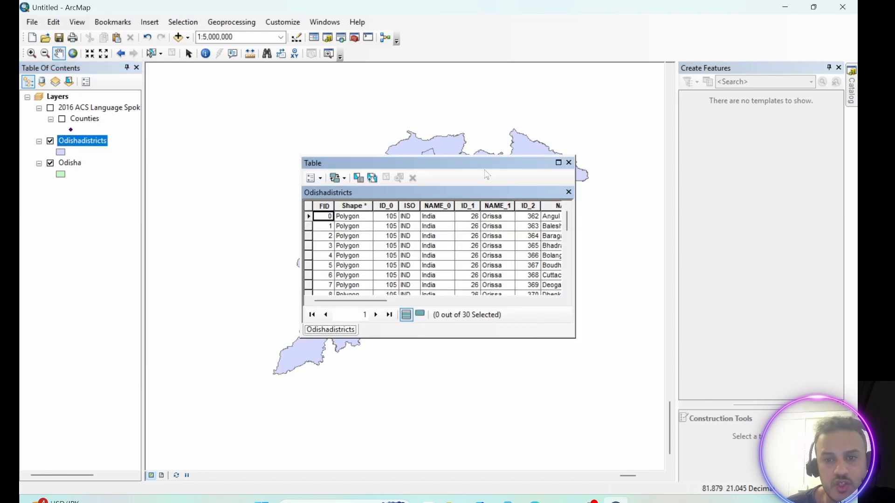
pyautogui.moveTo(486, 164); pyautogui.dragTo(338, 121)
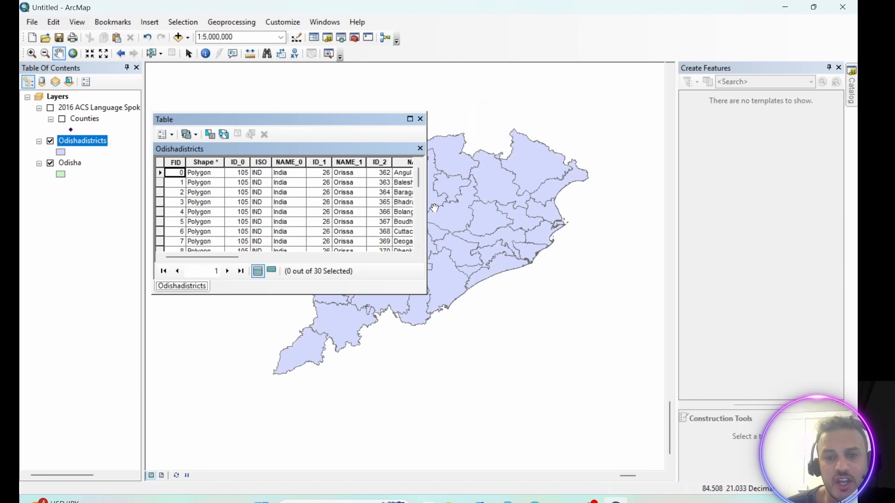
pyautogui.moveTo(426, 208); pyautogui.dragTo(690, 226)
pyautogui.moveTo(403, 128); pyautogui.dragTo(474, 138)
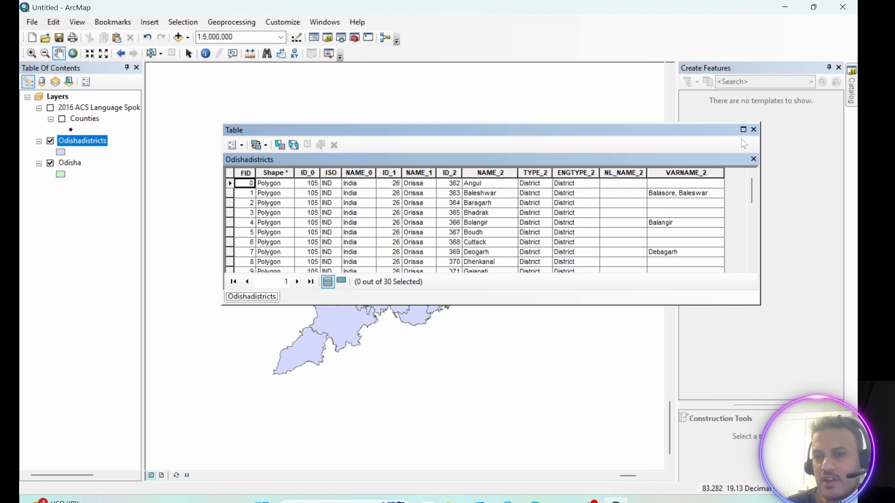
pyautogui.click(754, 130)
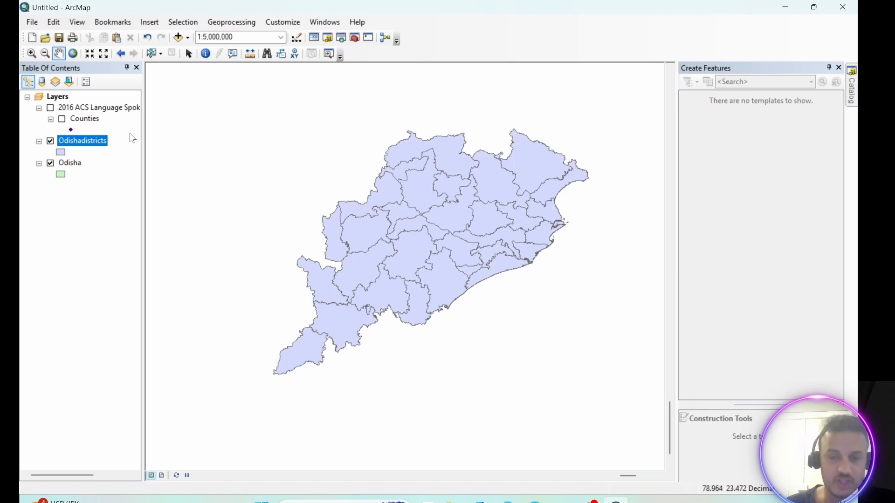
# - Turn on feature labels for the Odishadistricts layer and inspect them on the map
pyautogui.rightClick(85, 146)
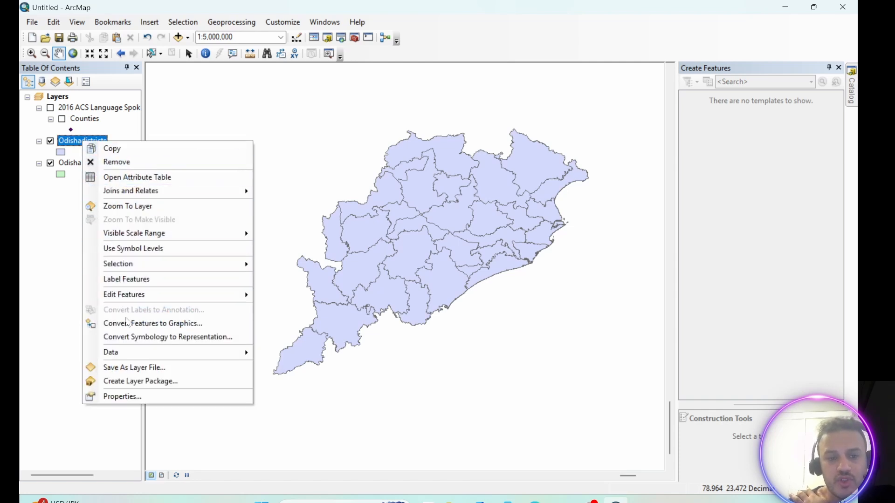
pyautogui.click(99, 280)
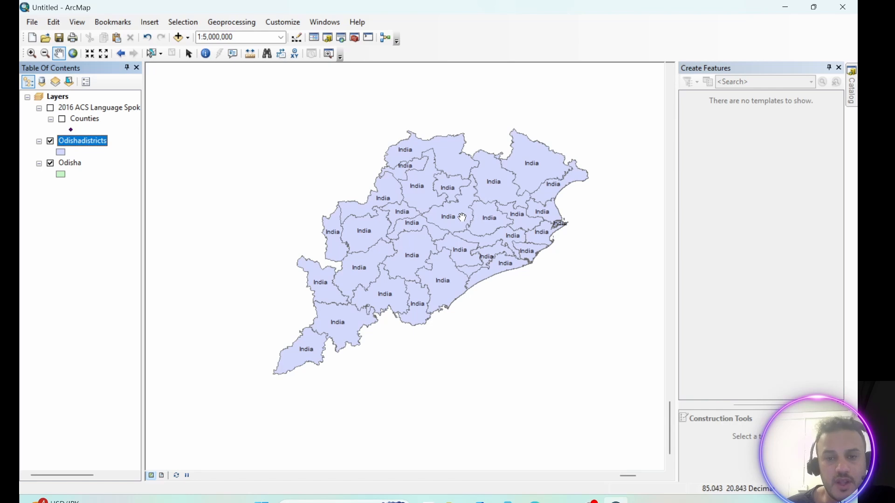
pyautogui.scroll(-2, 462, 218)
pyautogui.scroll(2, 462, 217)
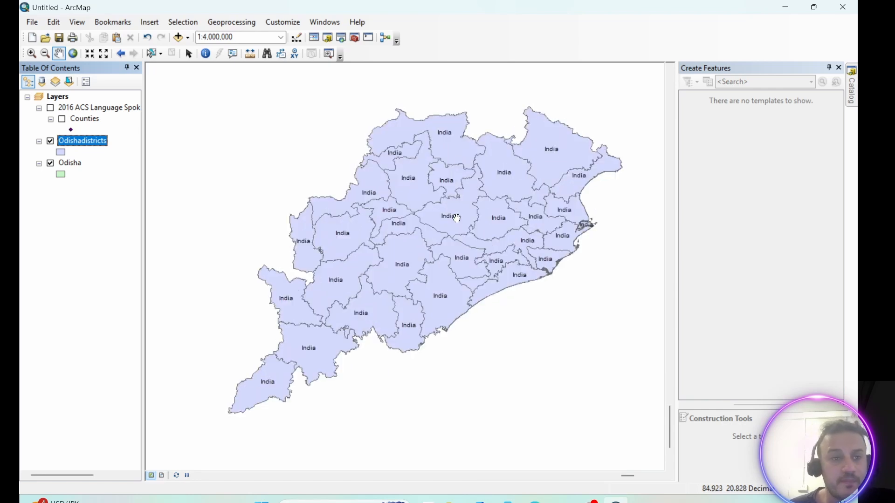
# - Zoom in on a rectangular area of the northern districts and zoom back out to the whole state
pyautogui.click(32, 54)
pyautogui.moveTo(383, 146); pyautogui.dragTo(573, 241)
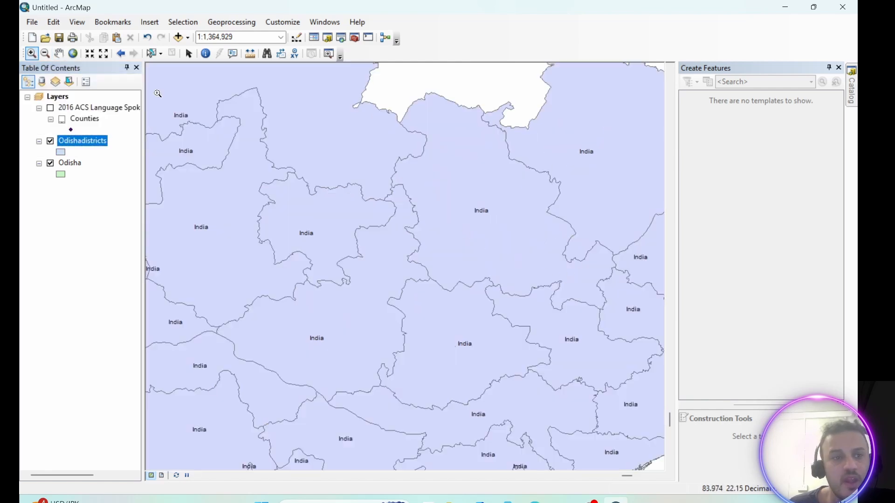
pyautogui.click(46, 53)
pyautogui.moveTo(308, 133); pyautogui.dragTo(545, 279)
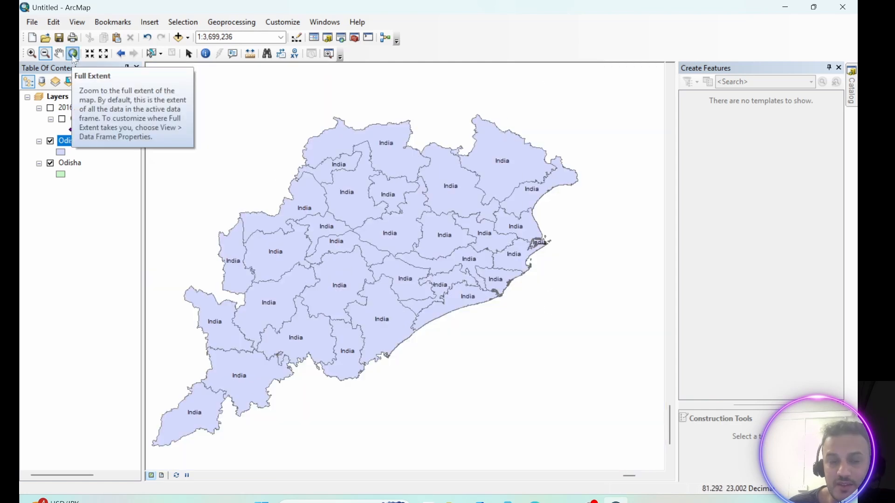
# - Zoom the map to its full extent and pan the tiny Odisha shapes towards the middle of the view
pyautogui.click(74, 54)
pyautogui.moveTo(589, 280); pyautogui.dragTo(480, 261)
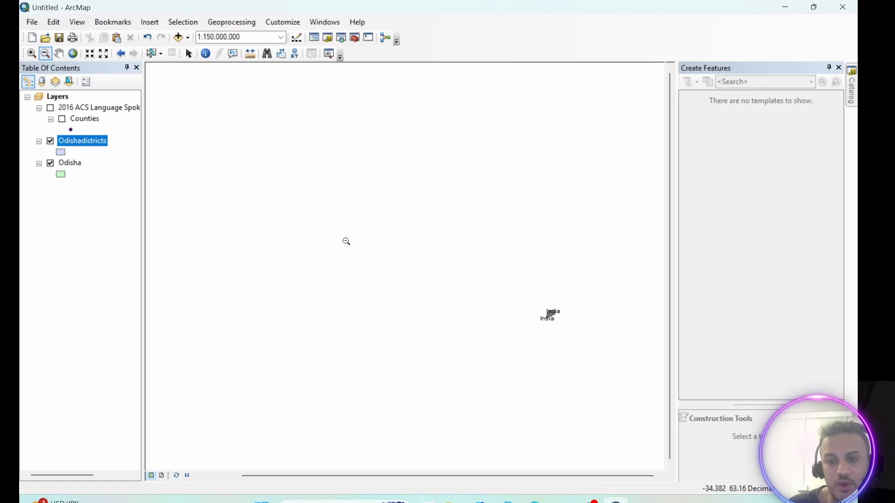
pyautogui.click(59, 54)
pyautogui.moveTo(574, 325); pyautogui.dragTo(436, 244)
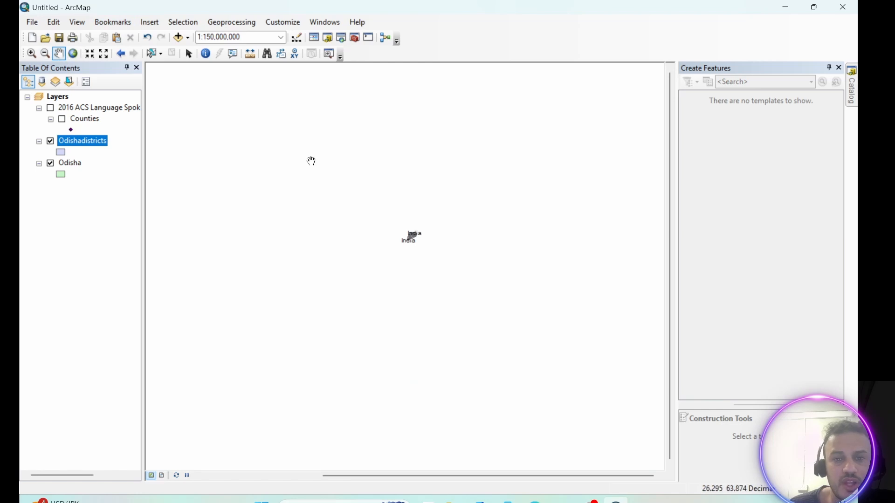
# - Zoom back in until the whole of Odisha fills the map, and try one fixed zoom in and out
pyautogui.scroll(2, 387, 208)
pyautogui.scroll(-2, 421, 231)
pyautogui.scroll(-5, 421, 232)
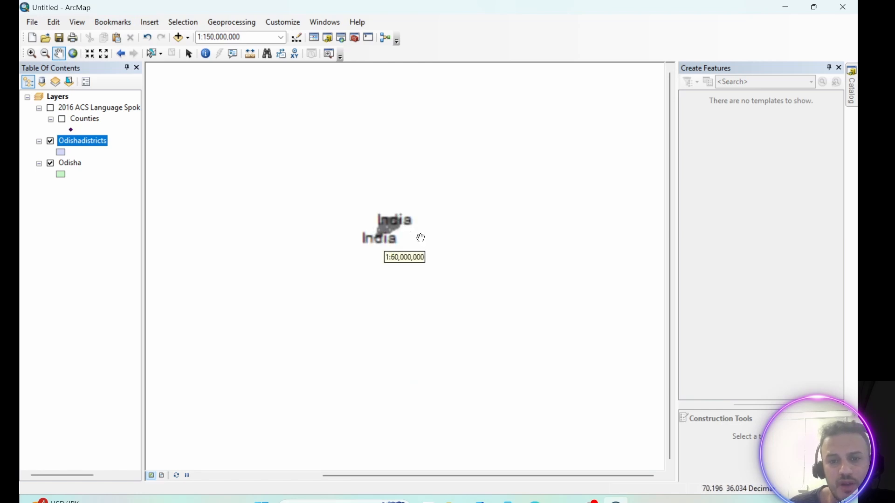
pyautogui.moveTo(335, 189); pyautogui.dragTo(462, 187)
pyautogui.scroll(-2, 462, 186)
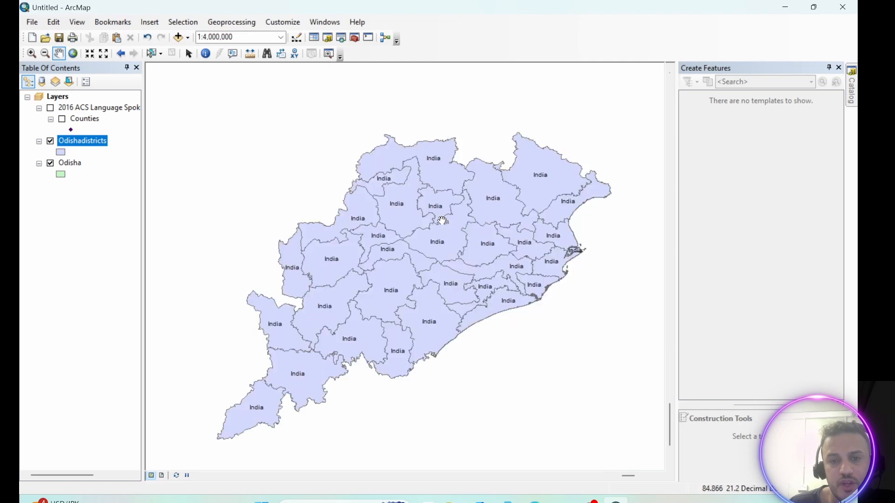
pyautogui.scroll(-2, 442, 219)
pyautogui.scroll(-2, 441, 215)
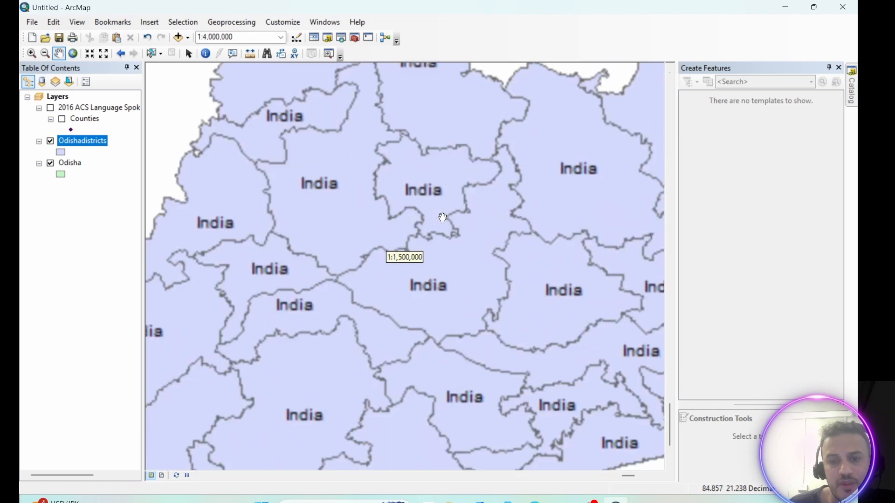
pyautogui.scroll(3, 441, 213)
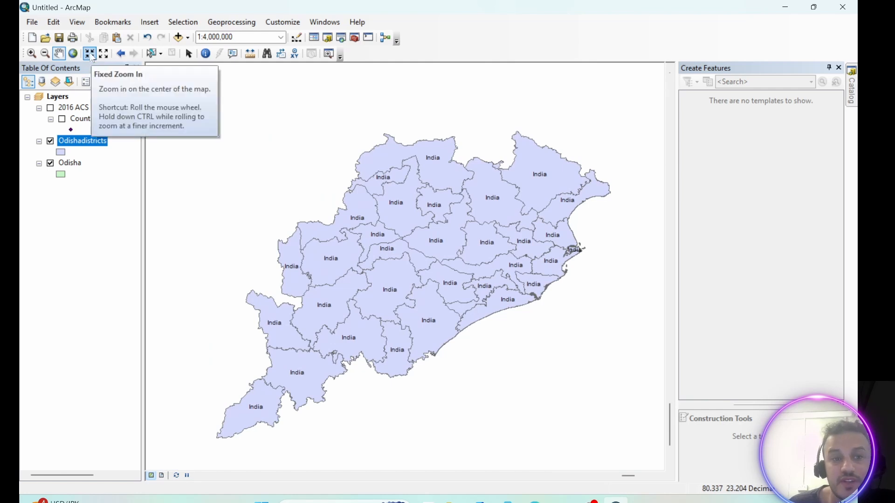
pyautogui.click(90, 53)
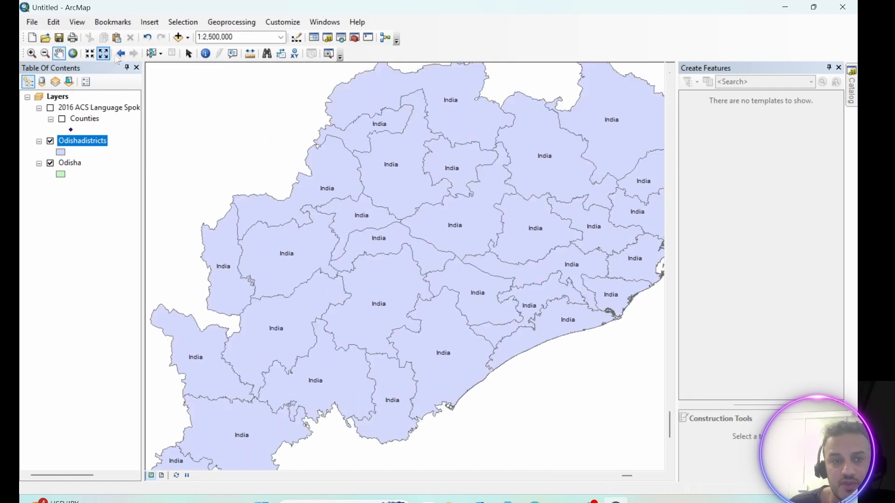
pyautogui.click(103, 55)
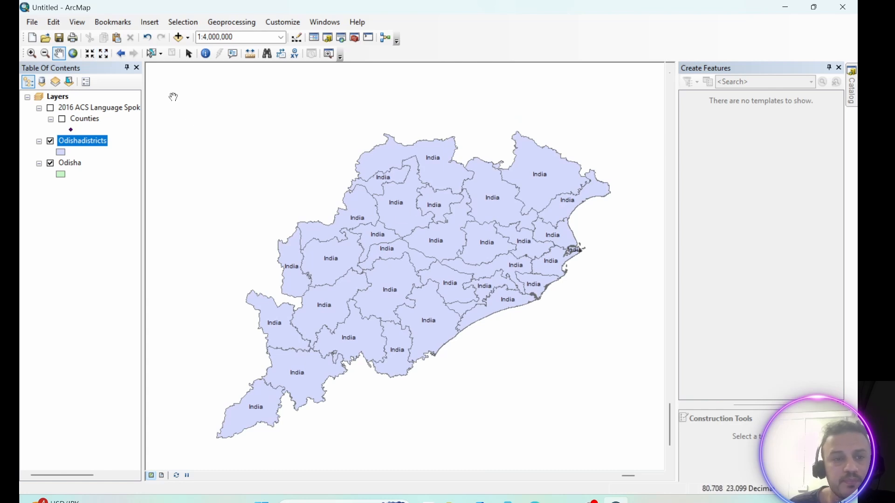
# - Select six adjoining central districts with Select by Rectangle, and clear the selection
pyautogui.click(161, 53)
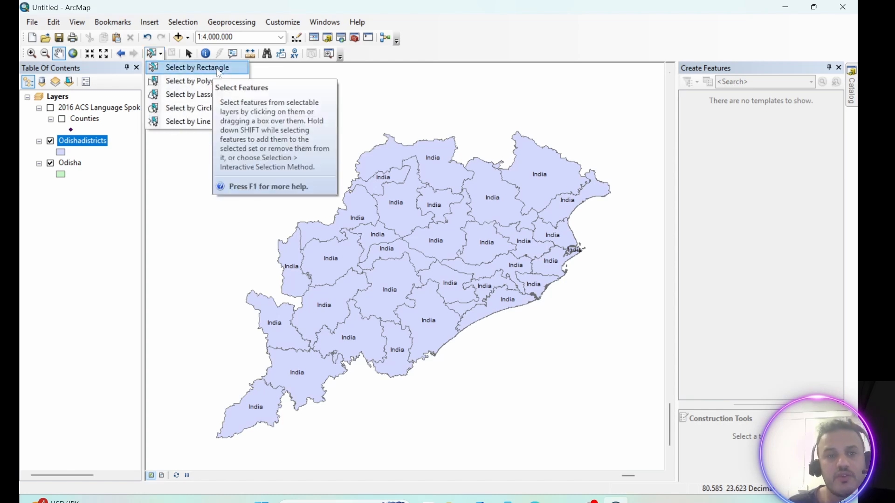
pyautogui.click(192, 69)
pyautogui.click(403, 208)
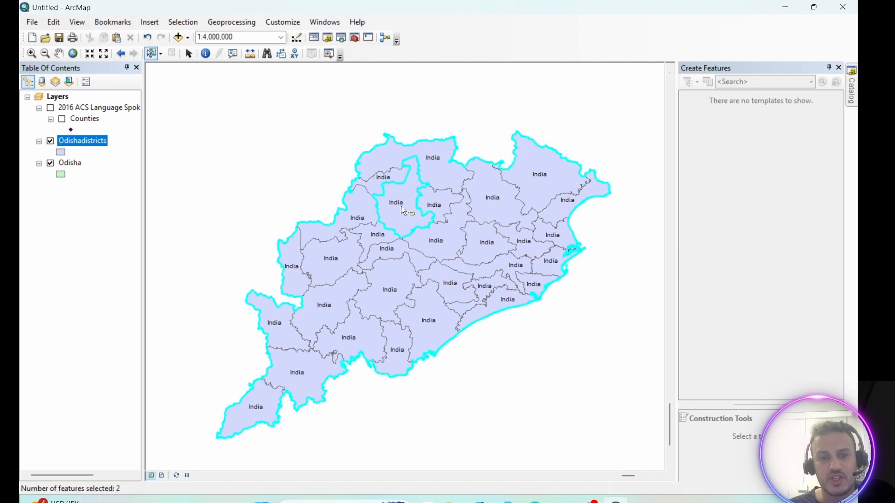
pyautogui.click(433, 207)
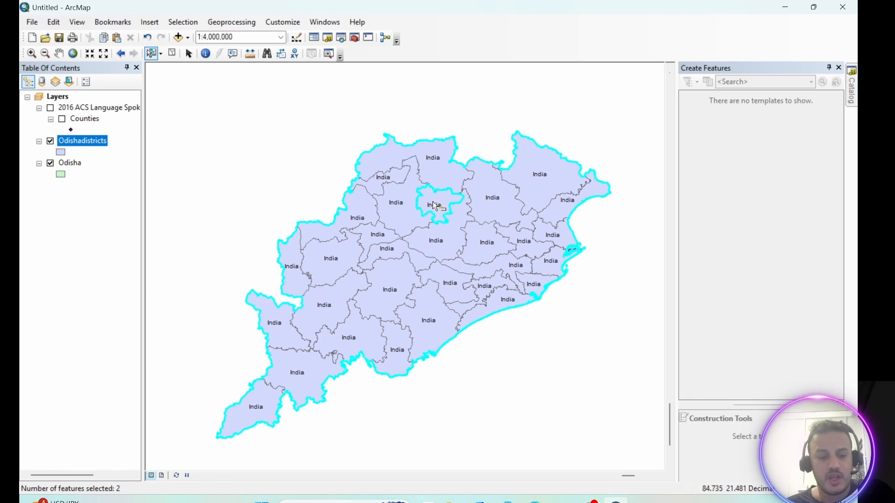
pyautogui.keyDown('shift'); pyautogui.click(436, 237); pyautogui.keyUp('shift')
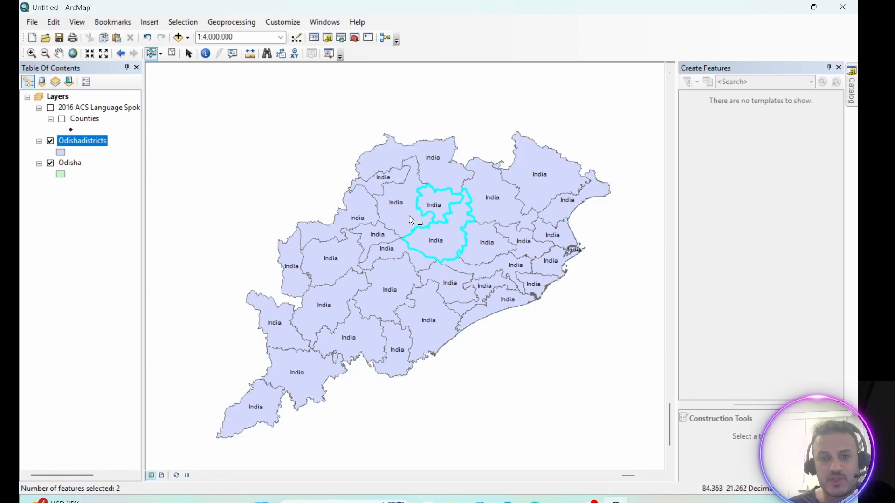
pyautogui.keyDown('shift'); pyautogui.click(395, 203); pyautogui.keyUp('shift')
pyautogui.keyDown('shift'); pyautogui.click(393, 246); pyautogui.keyUp('shift')
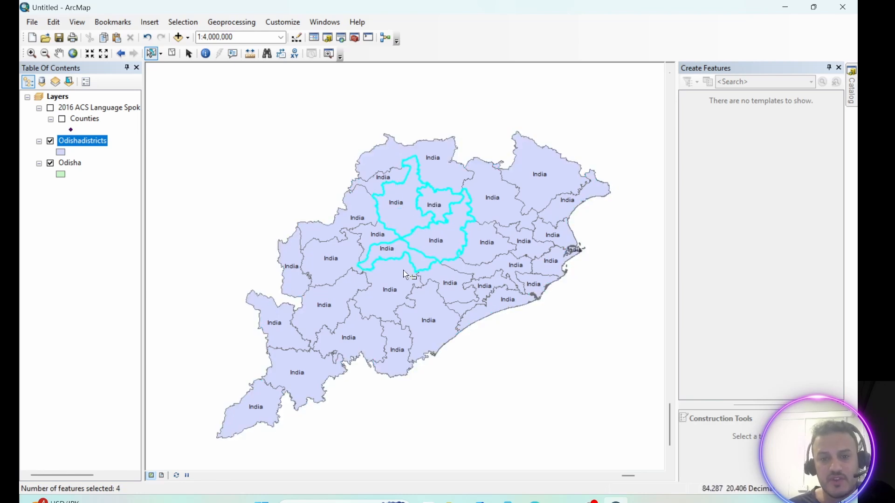
pyautogui.keyDown('shift'); pyautogui.click(404, 270); pyautogui.keyUp('shift')
pyautogui.keyDown('shift'); pyautogui.click(472, 250); pyautogui.keyUp('shift')
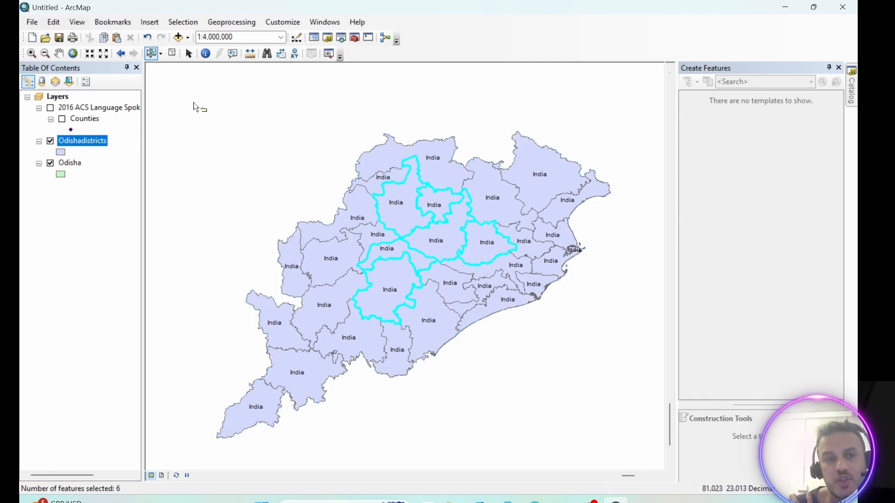
pyautogui.click(172, 52)
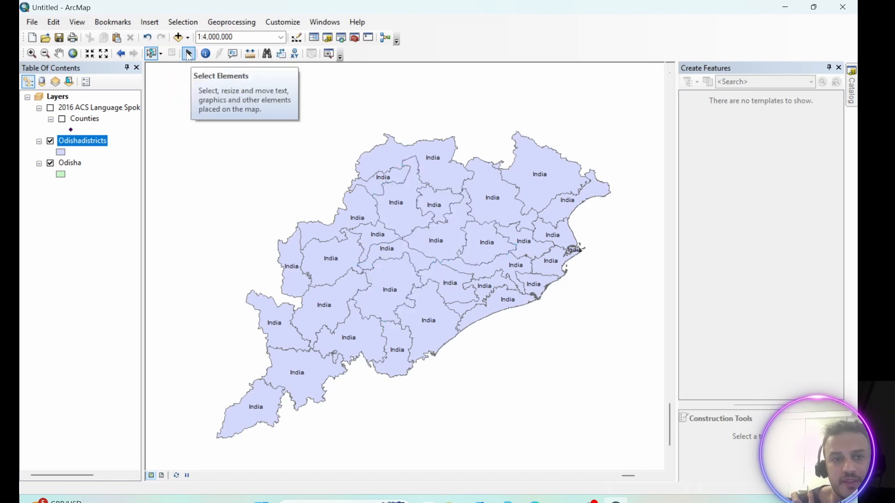
pyautogui.click(188, 54)
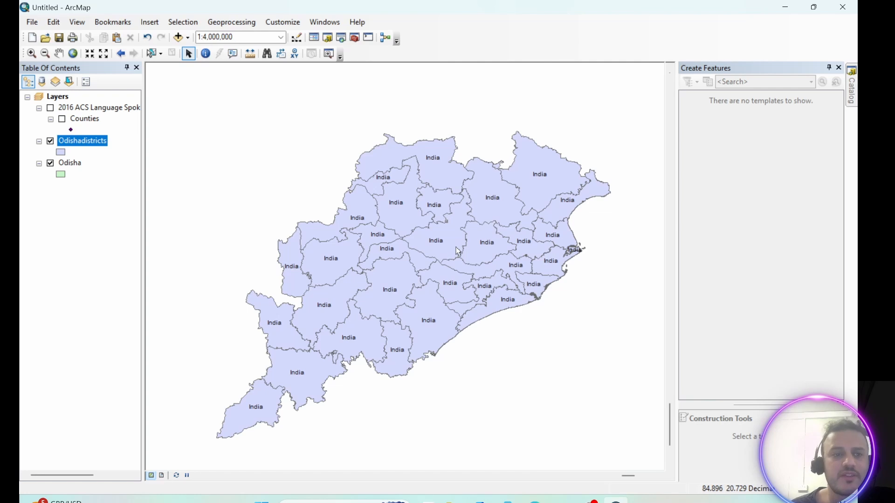
# - Set the label field of the Odishadistricts layer to NAME_2 in its layer properties
pyautogui.rightClick(84, 143)
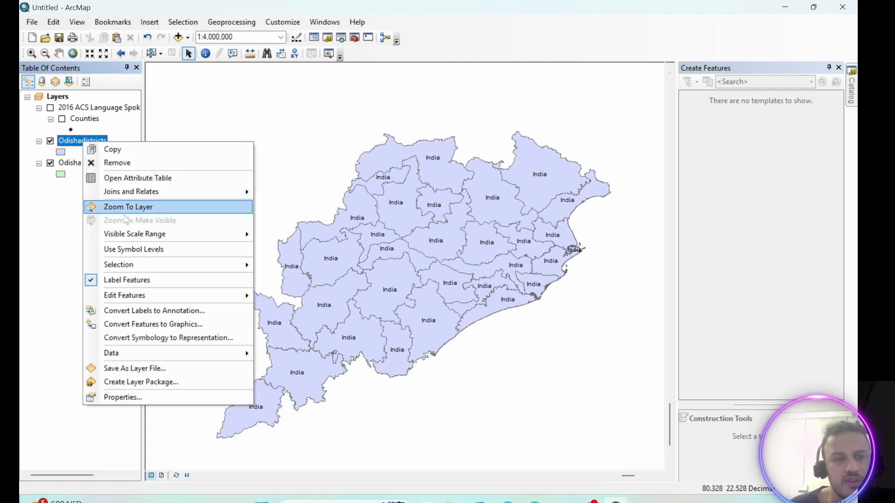
pyautogui.click(127, 397)
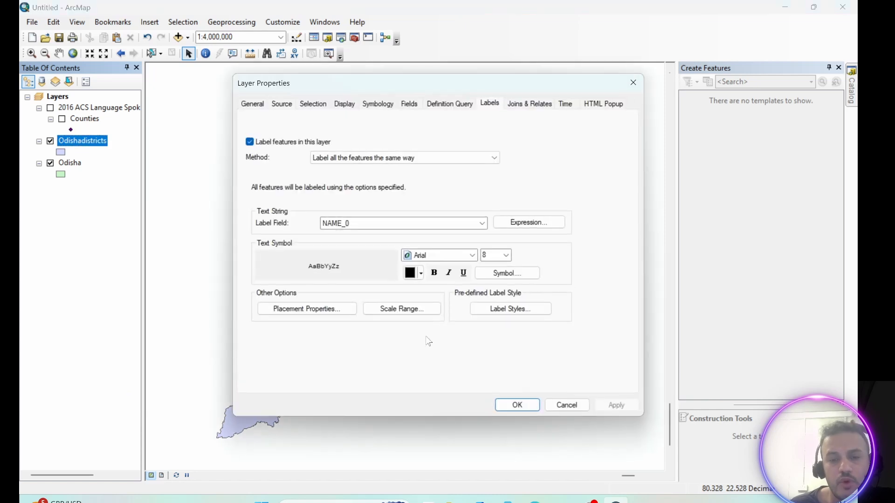
pyautogui.moveTo(501, 88); pyautogui.dragTo(625, 86)
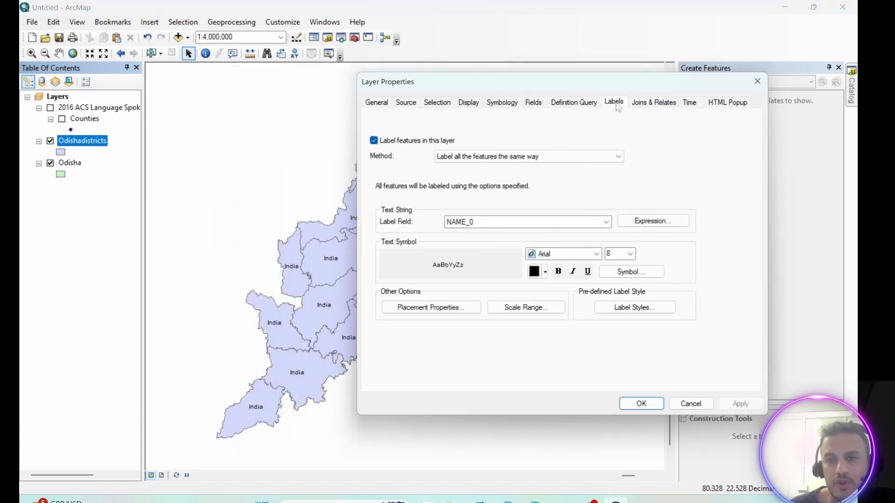
pyautogui.click(606, 222)
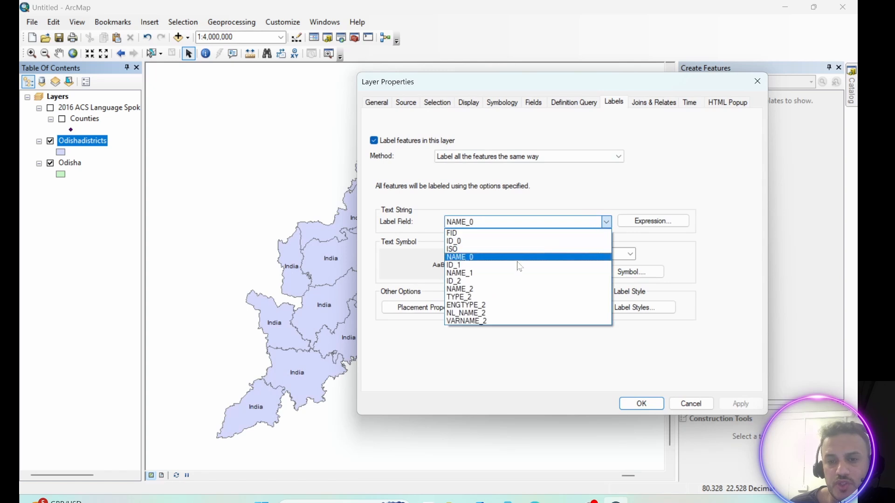
pyautogui.click(461, 289)
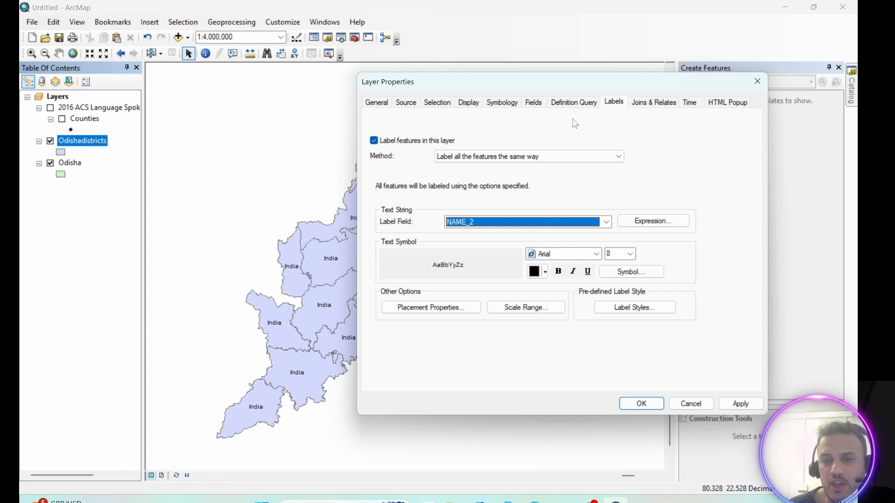
pyautogui.moveTo(551, 83); pyautogui.dragTo(634, 73)
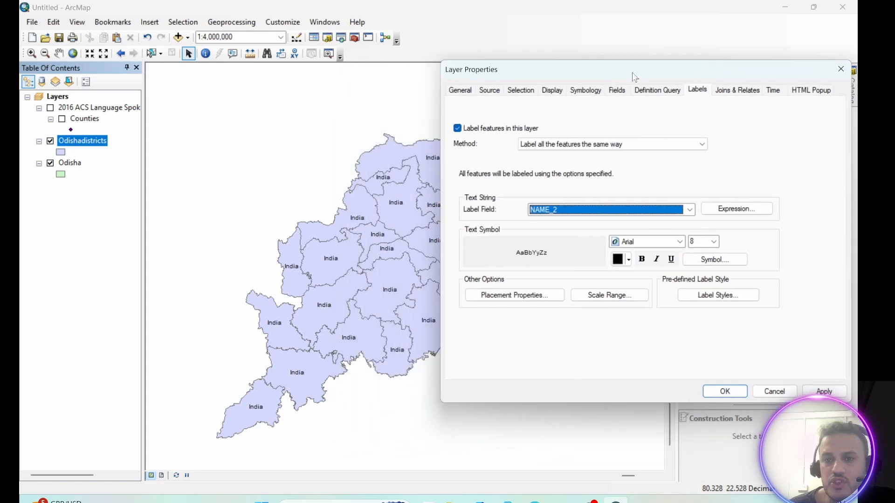
# - Make the Odishadistricts labels bold Arial at size 10 and apply the label settings
pyautogui.click(642, 260)
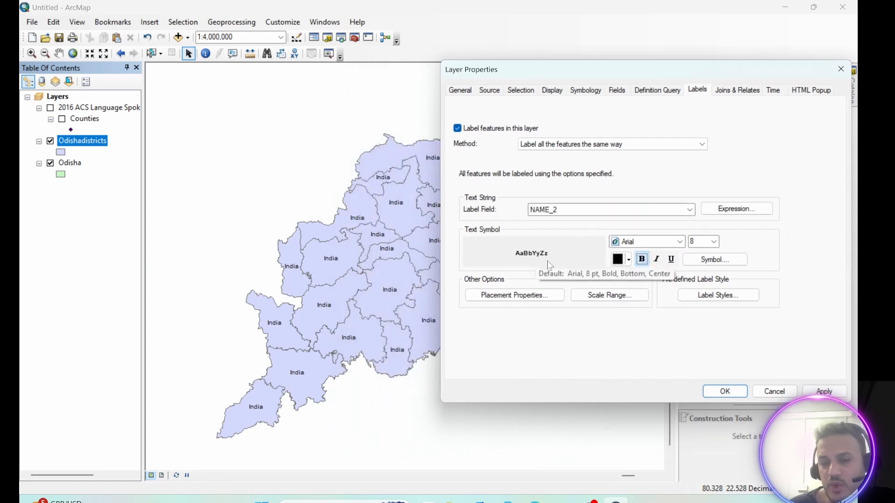
pyautogui.click(717, 244)
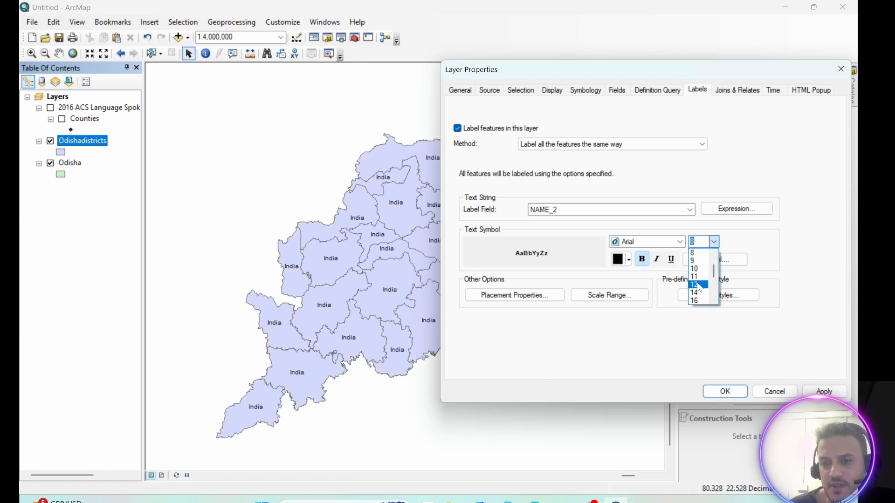
pyautogui.click(695, 269)
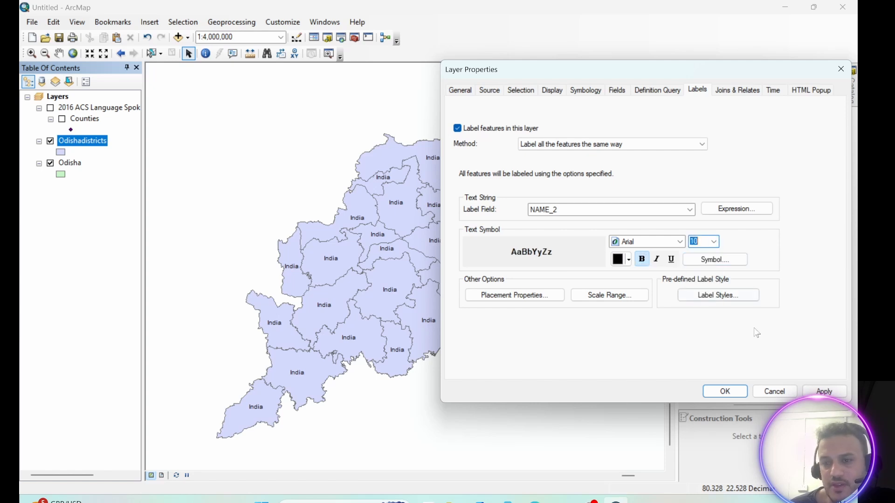
pyautogui.click(822, 392)
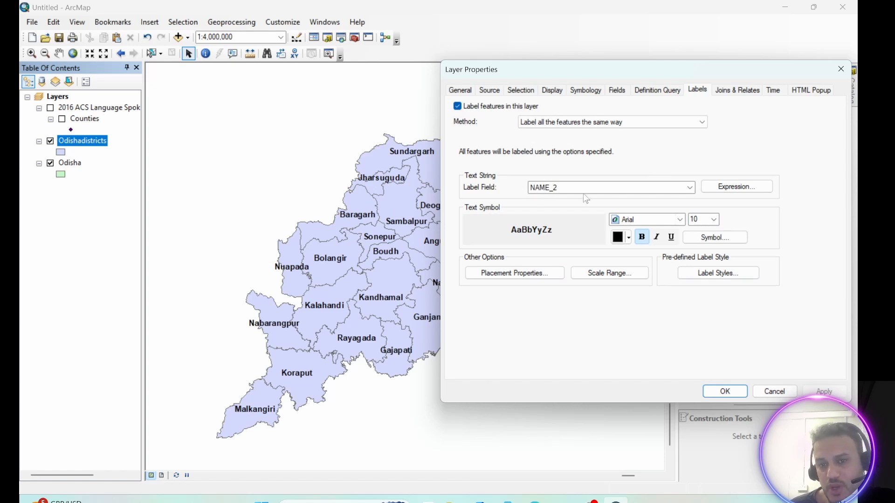
pyautogui.click(690, 188)
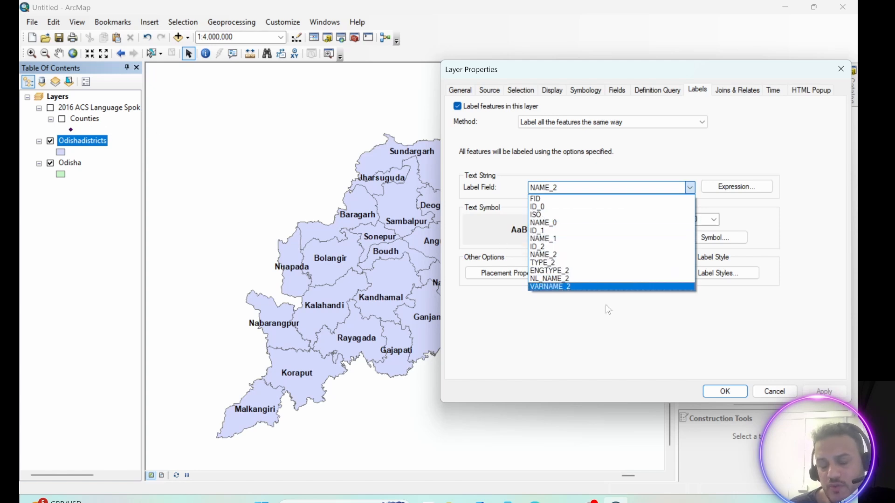
pyautogui.click(653, 324)
pyautogui.click(723, 391)
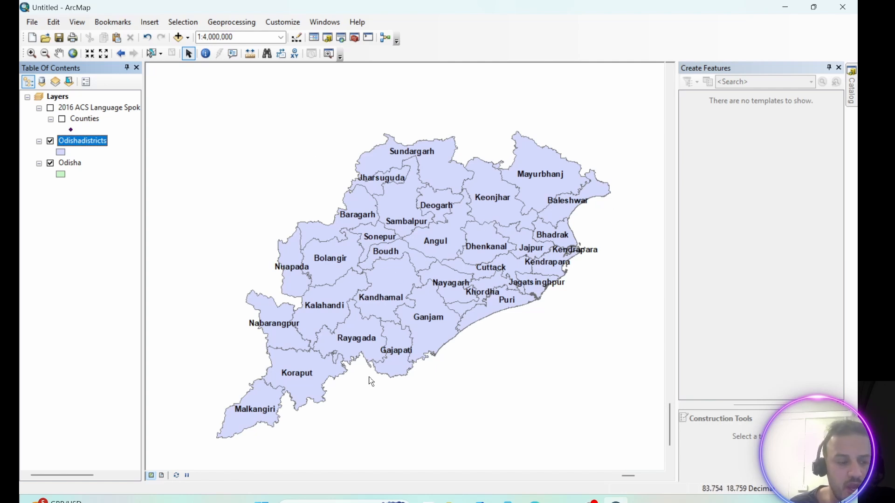
# - Look at the map in layout view and the elements that can be inserted, and return to data view without the Layout toolbar
pyautogui.click(162, 476)
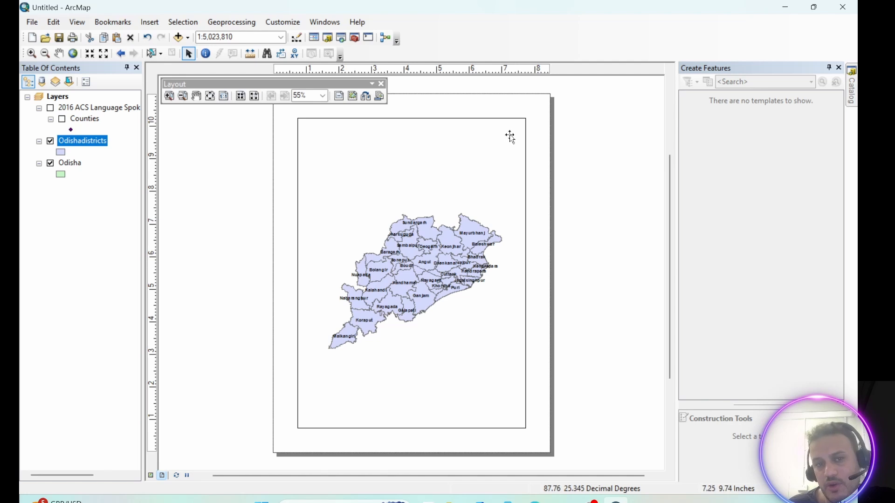
pyautogui.click(148, 23)
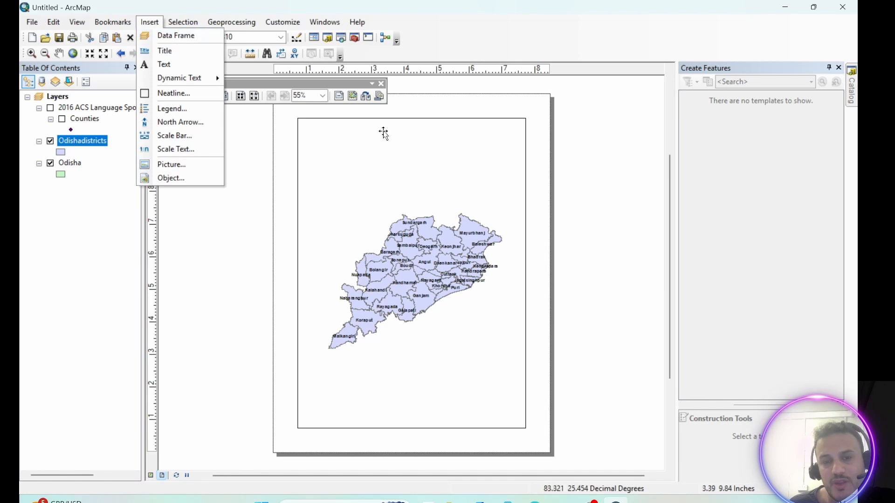
pyautogui.click(151, 475)
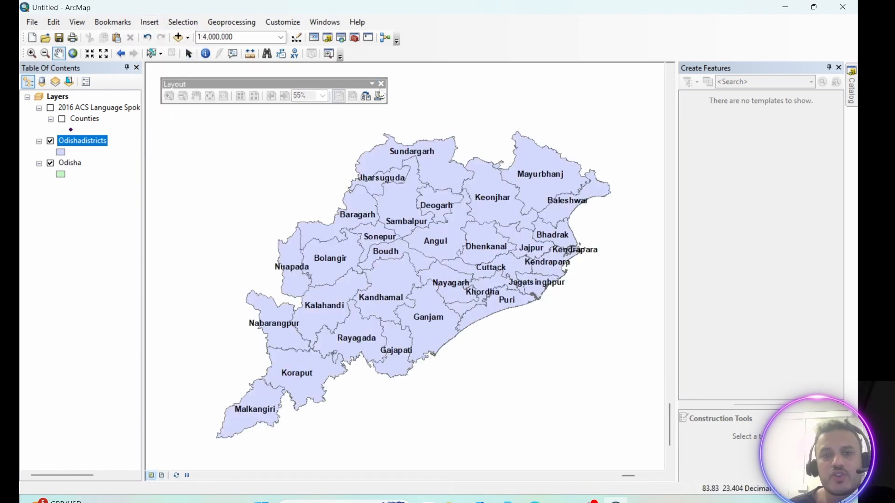
pyautogui.click(381, 83)
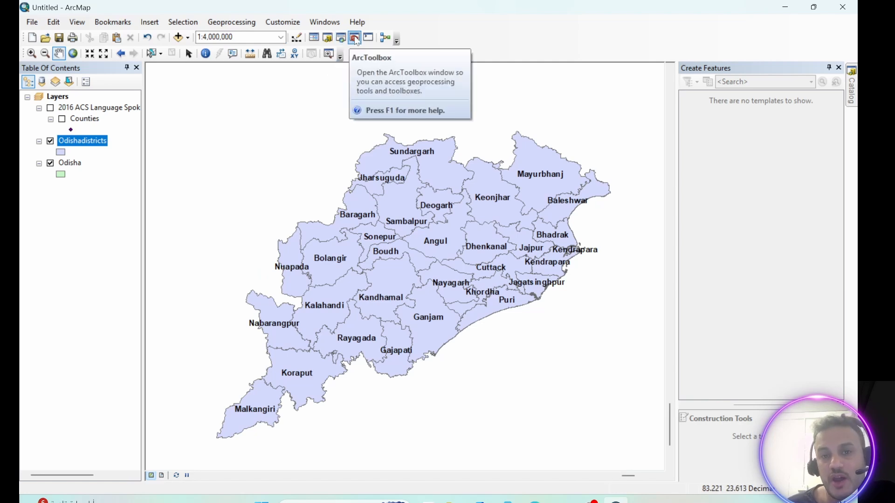
# - Open the Search window, move it away from the map and maximize it
pyautogui.click(341, 39)
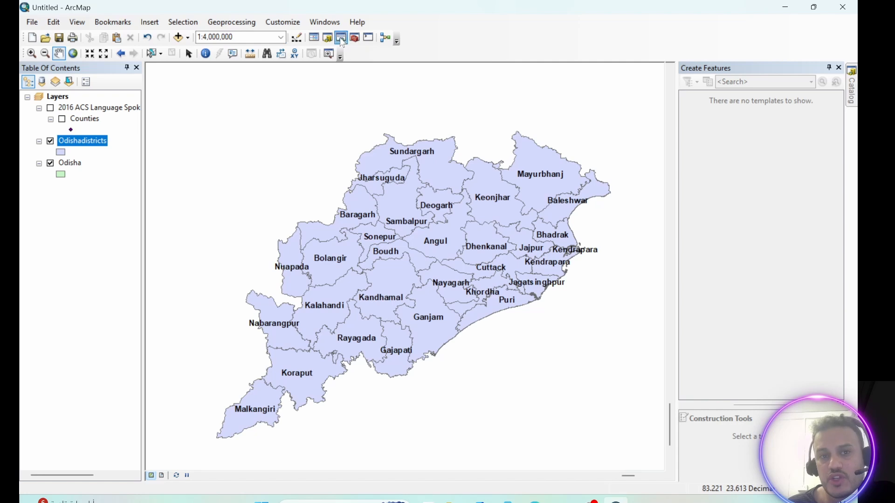
pyautogui.moveTo(610, 68); pyautogui.dragTo(755, 138)
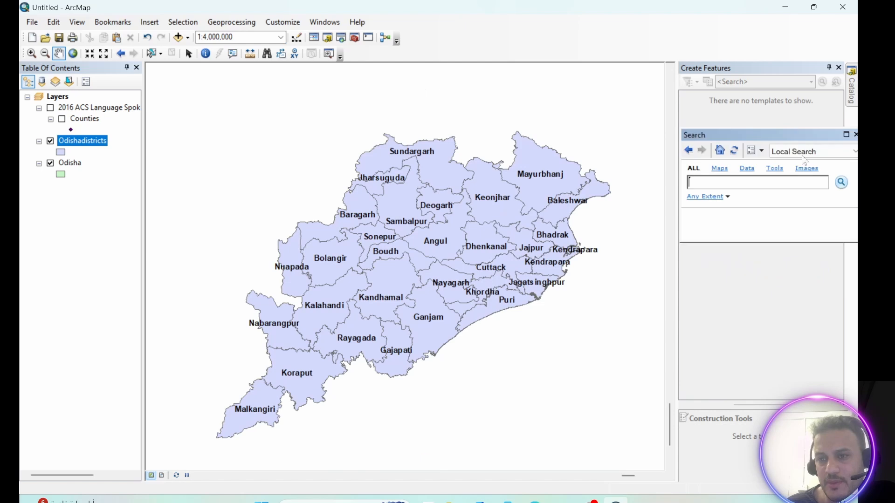
pyautogui.click(847, 135)
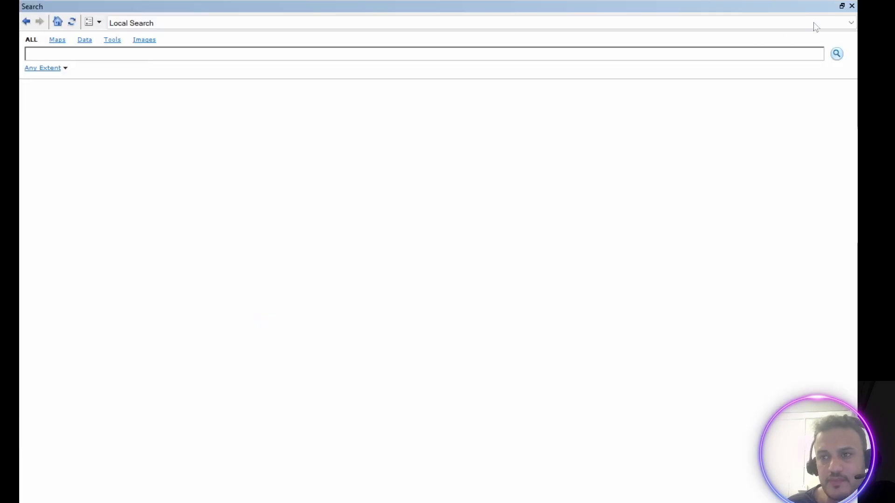
# - Restore the Search window from full size, enlarge it and dock it together with the Create Features window
pyautogui.click(842, 6)
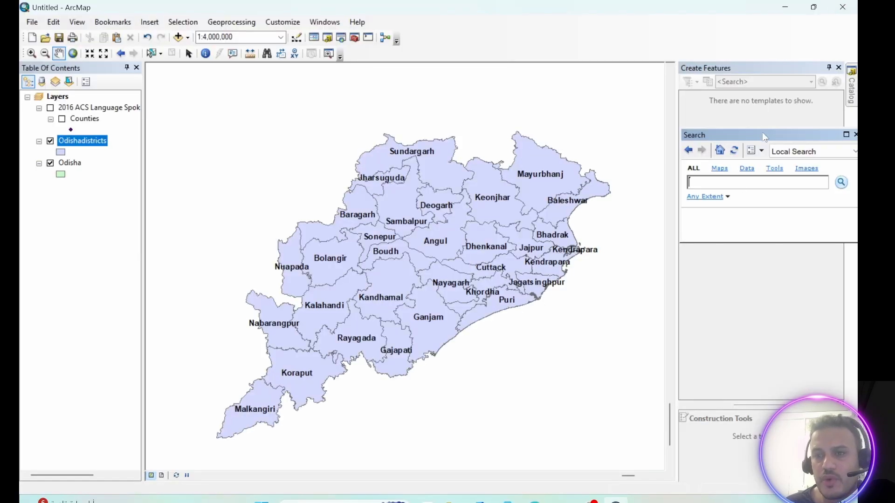
pyautogui.moveTo(763, 136)
pyautogui.mouseDown()
pyautogui.moveTo(746, 141)
pyautogui.moveTo(762, 140)
pyautogui.mouseUp()
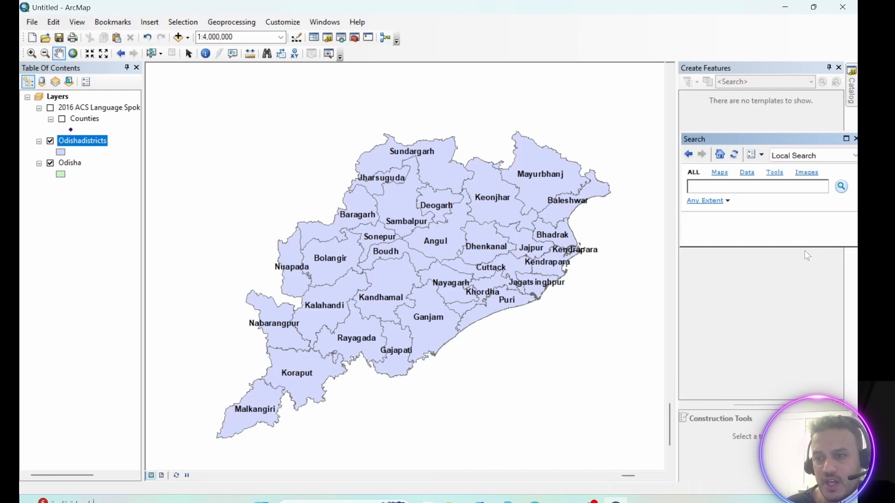
pyautogui.moveTo(800, 247); pyautogui.dragTo(792, 469)
pyautogui.moveTo(756, 143); pyautogui.dragTo(748, 75)
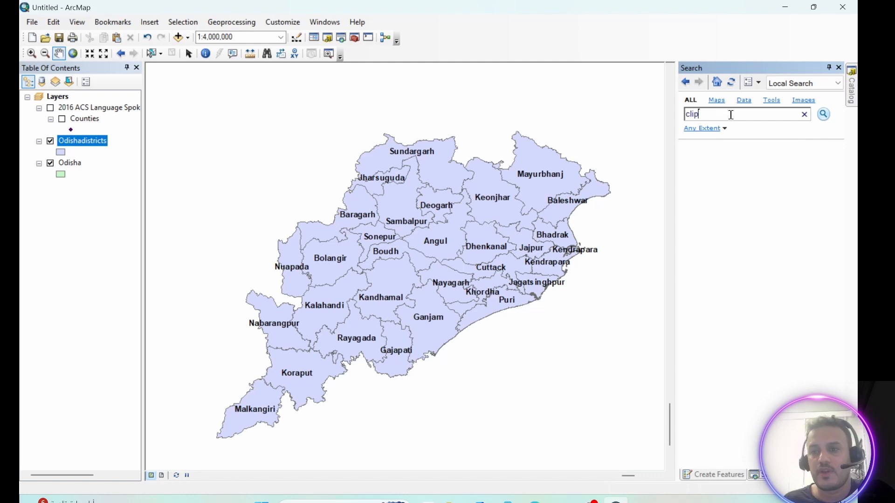
# - Search for "clip", view the Clip (Data Management) tool's parameters, and close the tool and the Search window
pyautogui.press('Return')
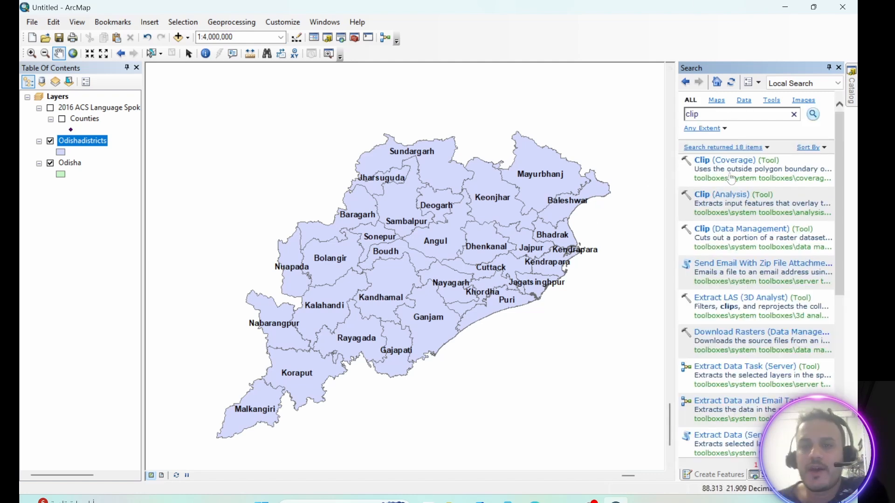
pyautogui.click(753, 229)
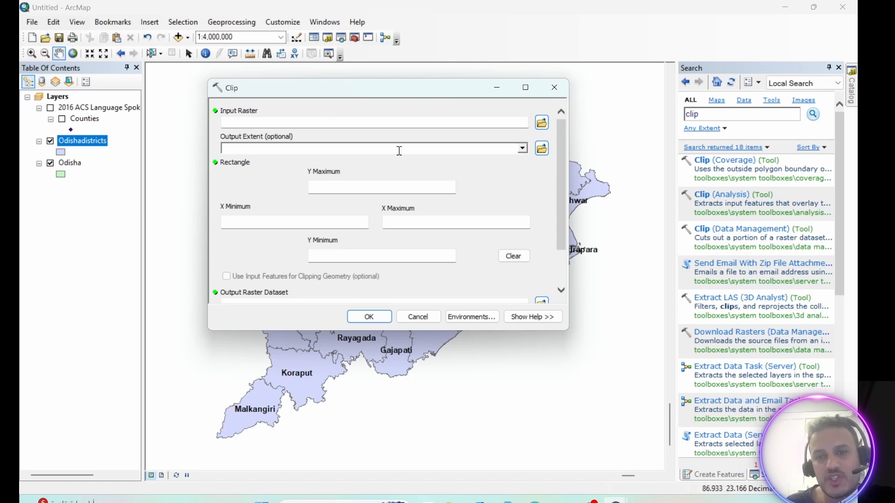
pyautogui.click(555, 90)
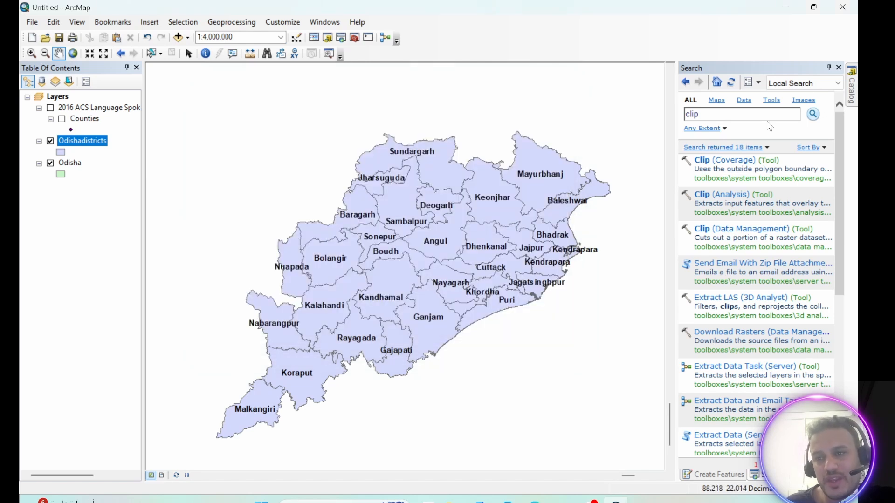
pyautogui.click(839, 67)
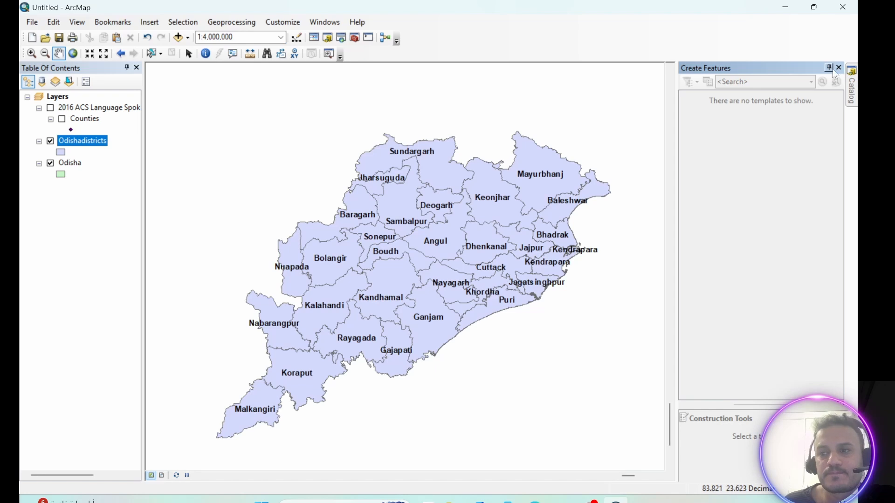
# - View the Catalog tree and the ArcToolbox toolsets with ArcToolbox moved off the map, and close ArcToolbox
pyautogui.click(852, 86)
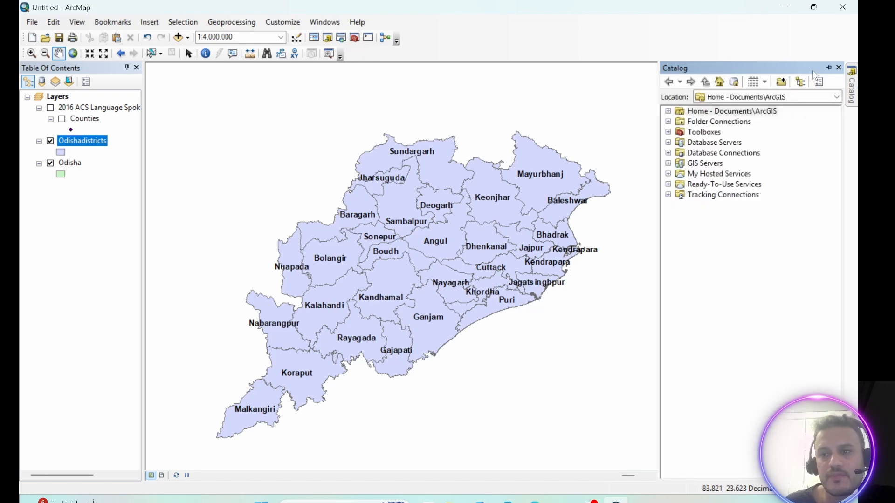
pyautogui.click(357, 39)
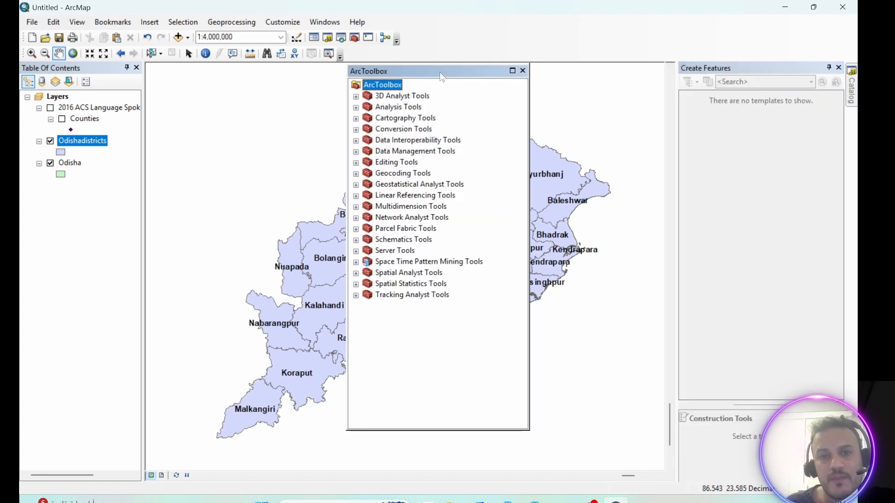
pyautogui.moveTo(440, 72); pyautogui.dragTo(685, 57)
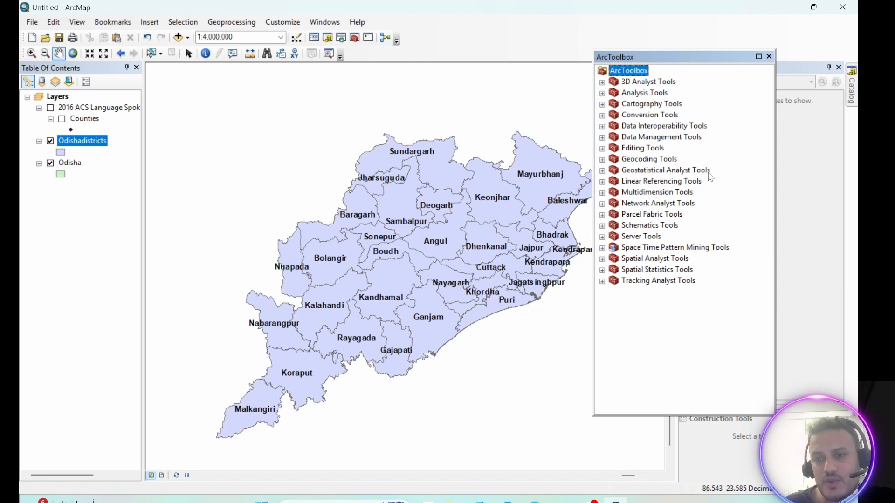
pyautogui.click(769, 57)
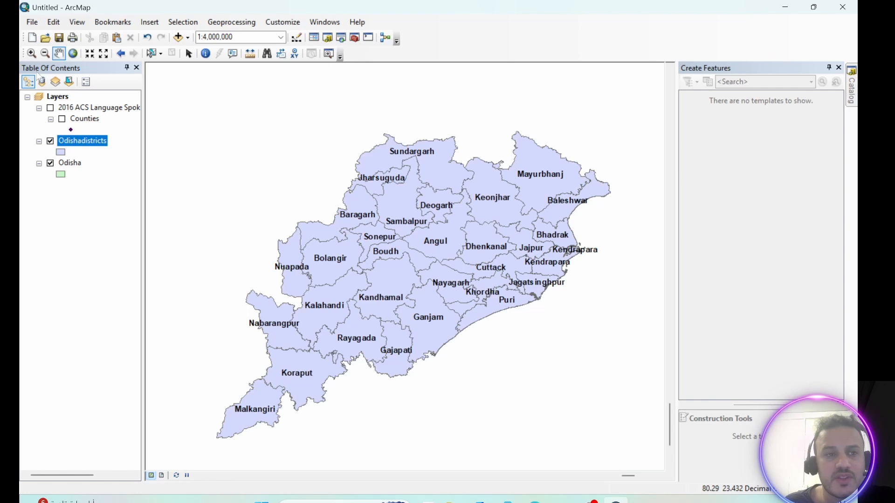
# - Close the Table Of Contents window and restore it
pyautogui.click(135, 68)
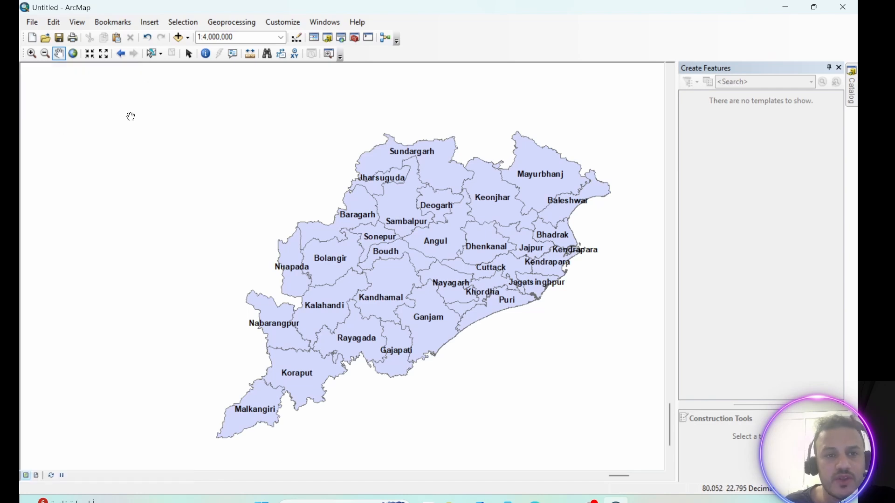
pyautogui.click(325, 23)
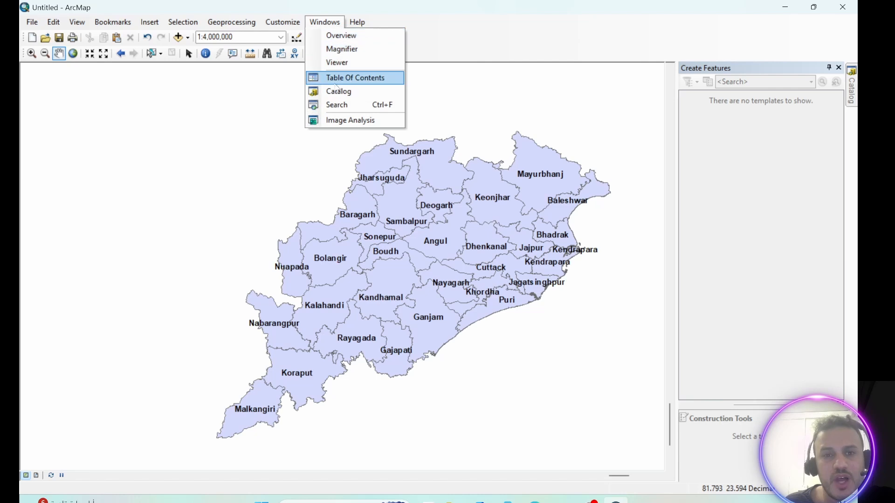
pyautogui.click(349, 77)
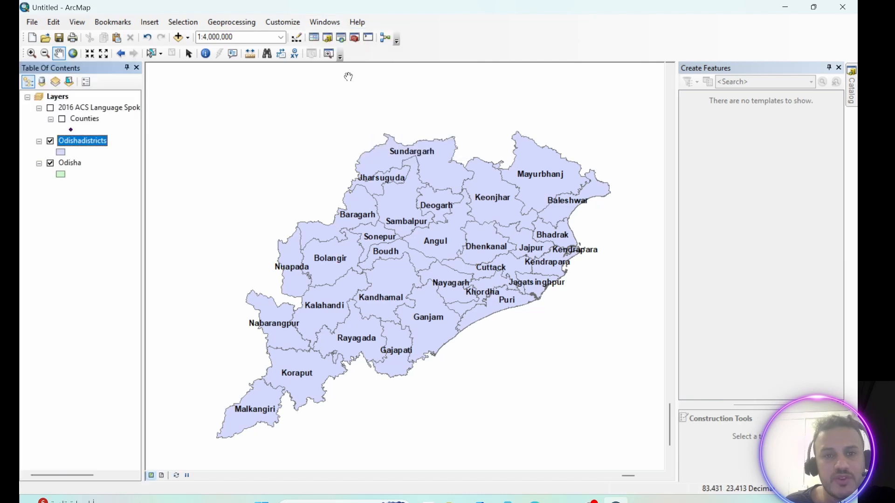
# - Reopen the Search window and shift the Odisha map slightly within the data view
pyautogui.click(325, 23)
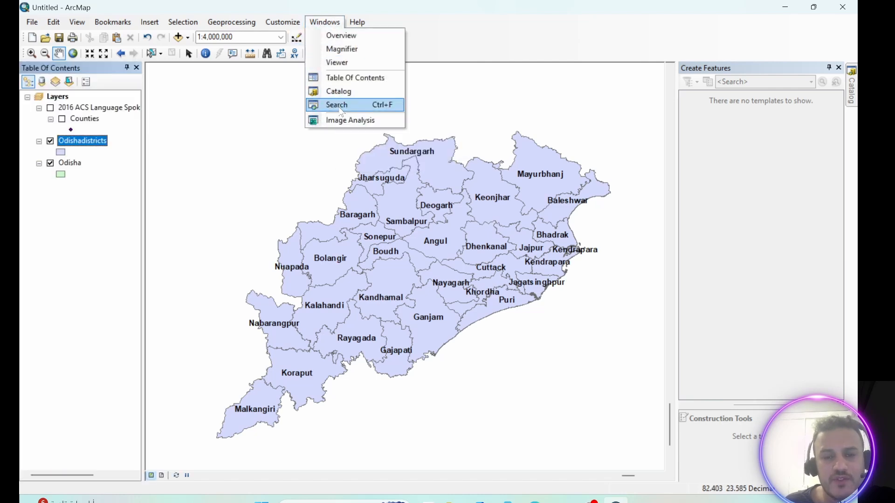
pyautogui.click(337, 104)
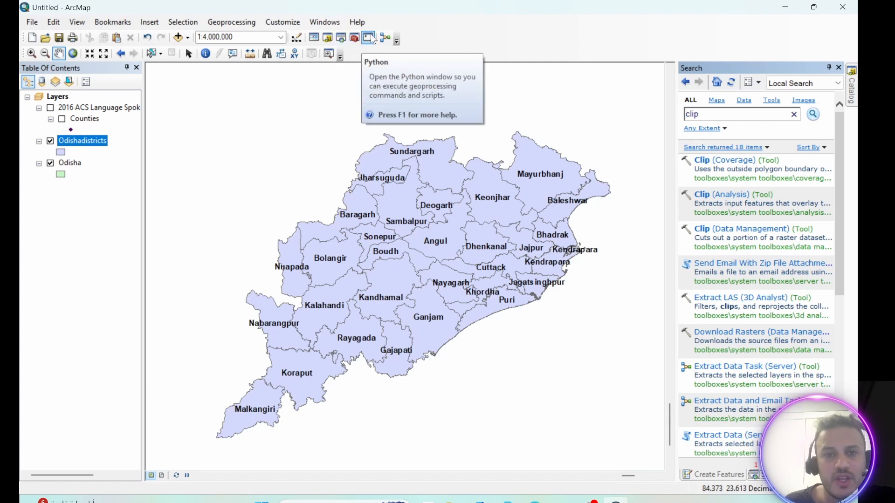
pyautogui.click(328, 24)
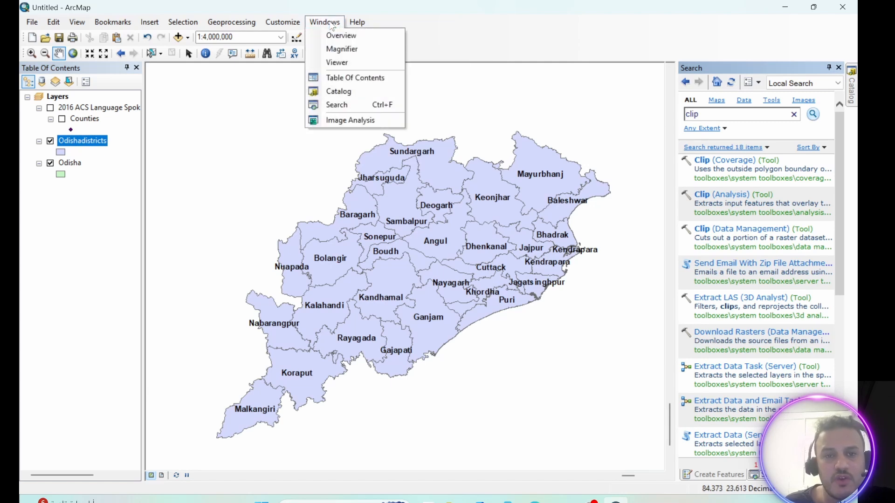
pyautogui.click(267, 132)
pyautogui.moveTo(562, 332); pyautogui.dragTo(419, 214)
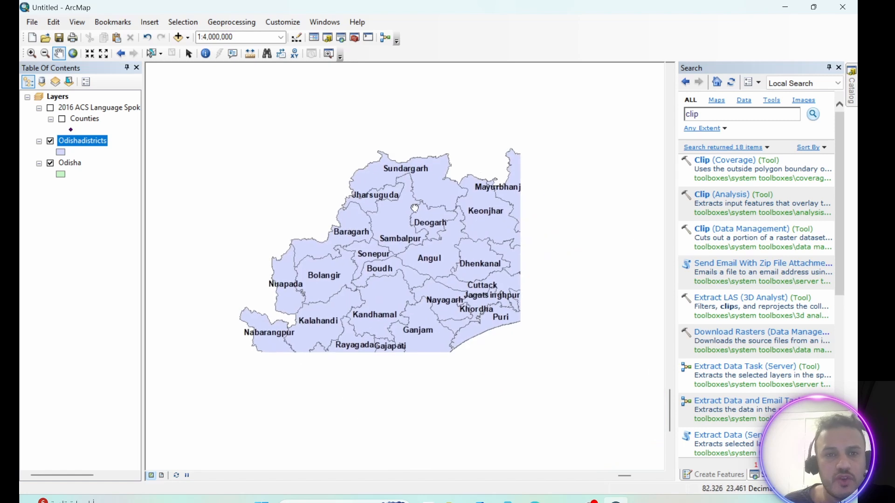
# - Display the Editor toolbar and move the Odisha map lower in the data view
pyautogui.click(282, 25)
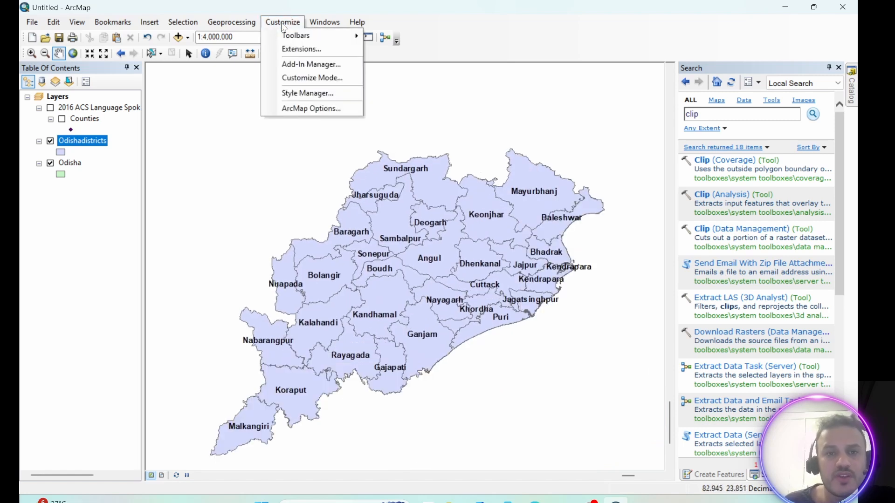
pyautogui.moveTo(299, 39)
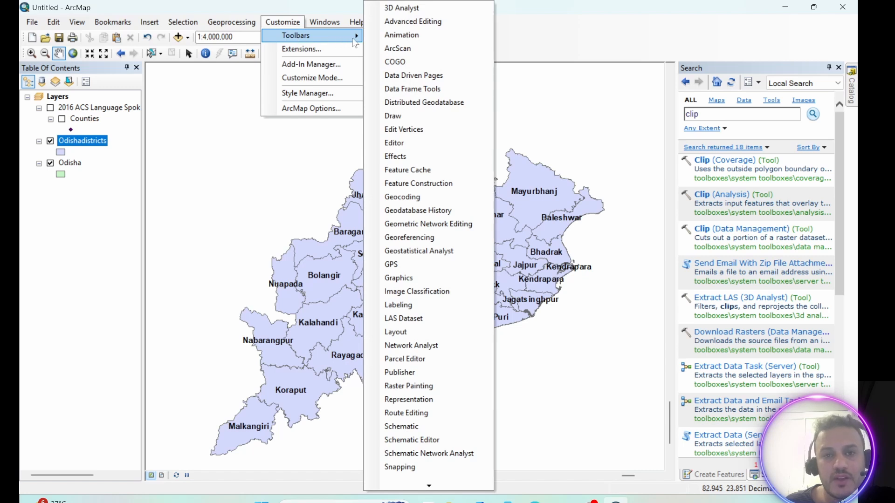
pyautogui.click(379, 148)
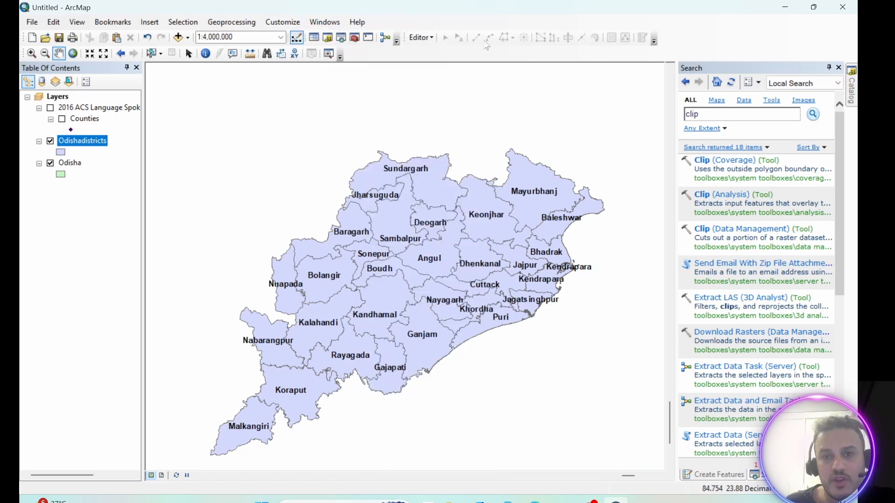
pyautogui.moveTo(471, 95); pyautogui.dragTo(438, 181)
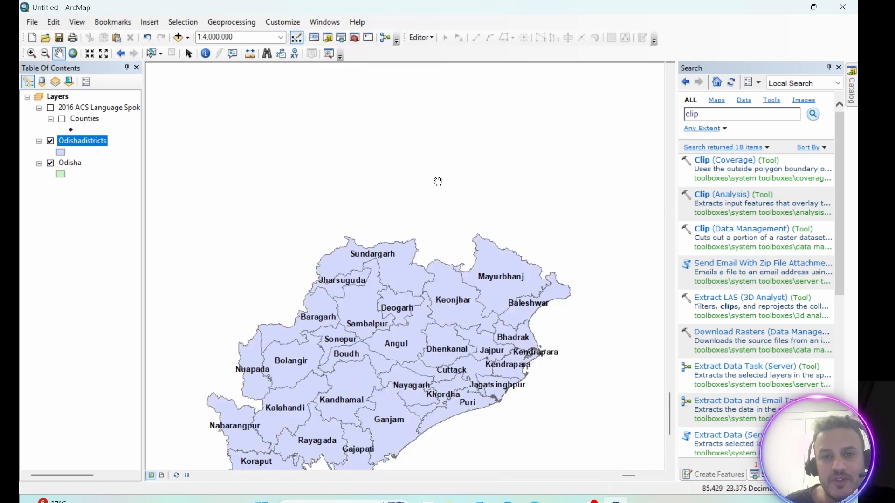
# - Look through the Editor toolbar's editing commands, including Start Editing, and hide the Editor toolbar
pyautogui.click(431, 39)
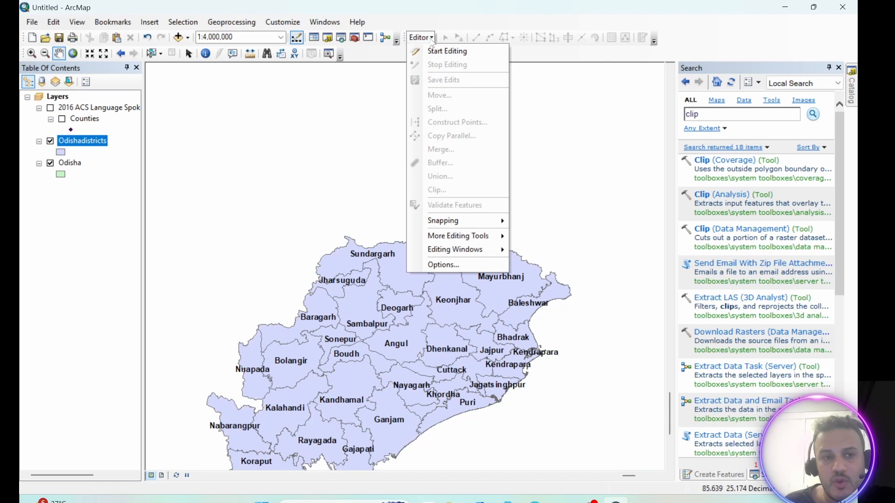
pyautogui.click(446, 52)
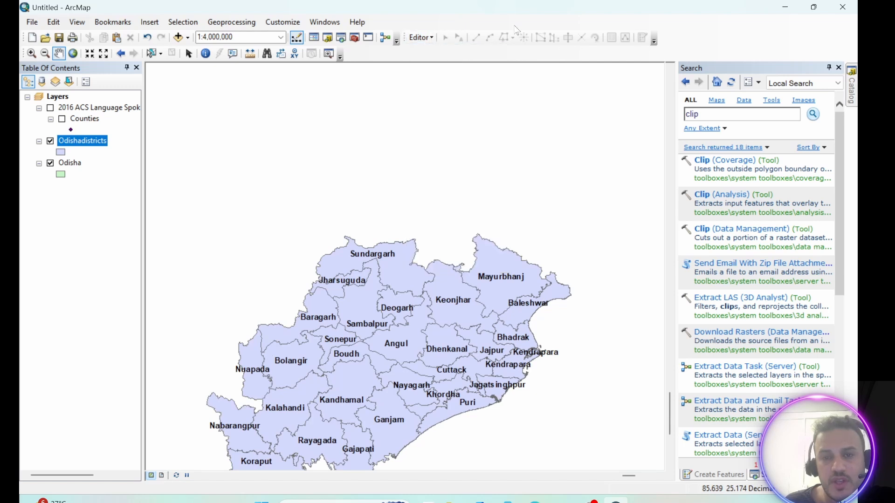
pyautogui.click(420, 37)
pyautogui.click(418, 42)
pyautogui.click(420, 37)
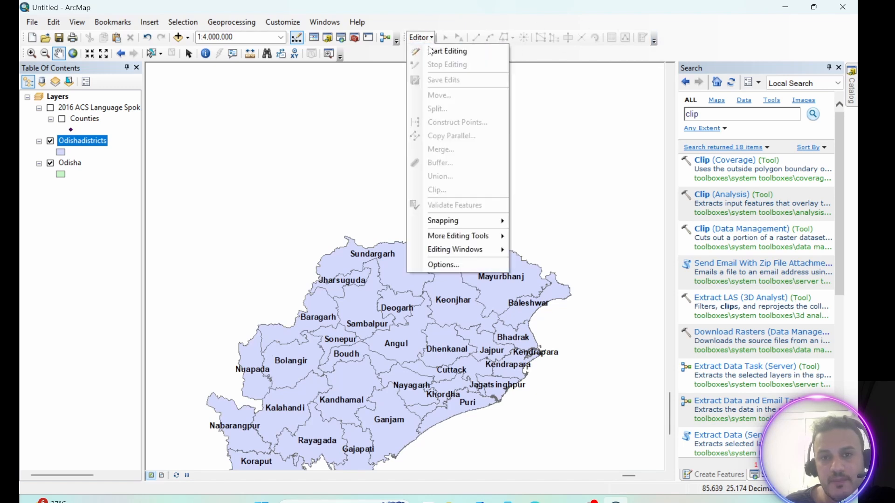
pyautogui.click(628, 51)
pyautogui.click(420, 37)
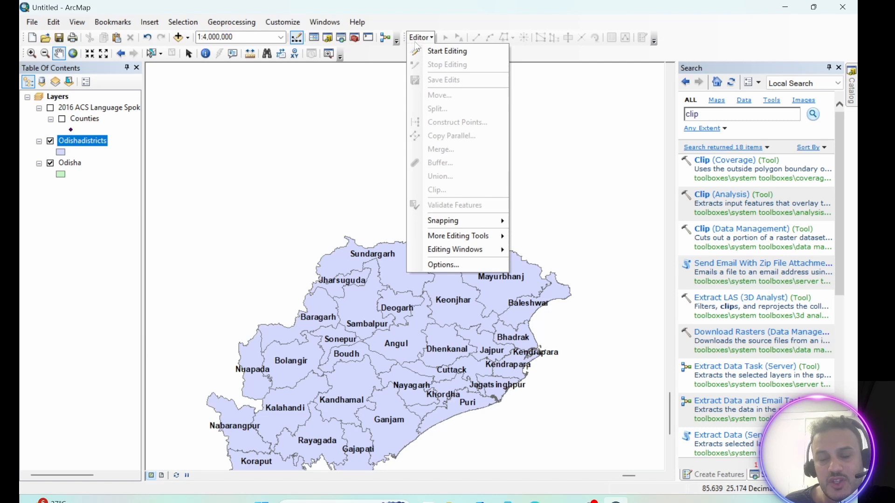
pyautogui.click(605, 53)
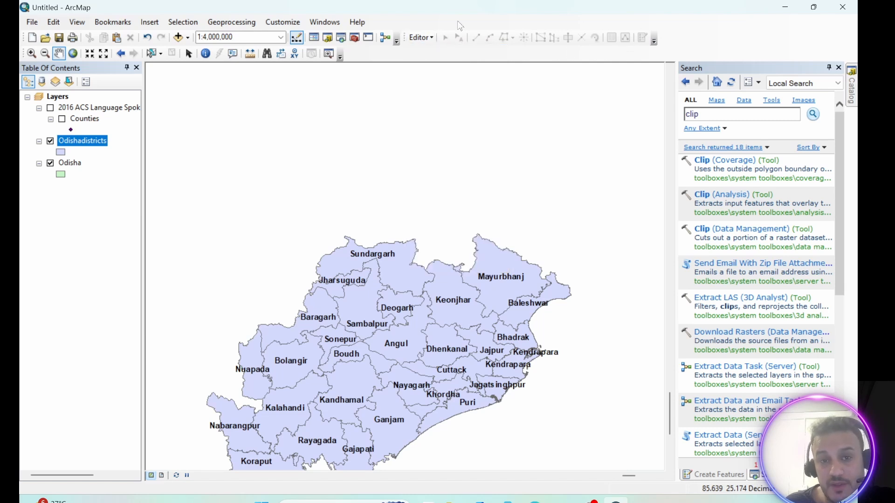
pyautogui.click(422, 37)
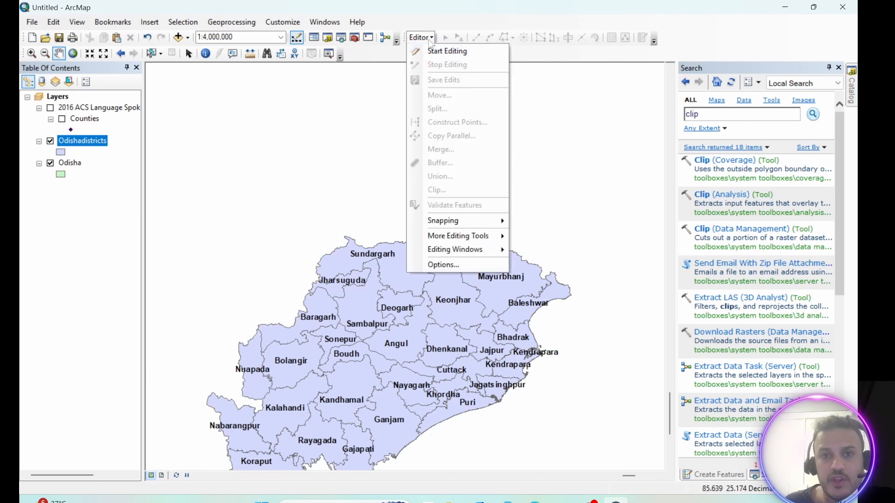
pyautogui.click(295, 23)
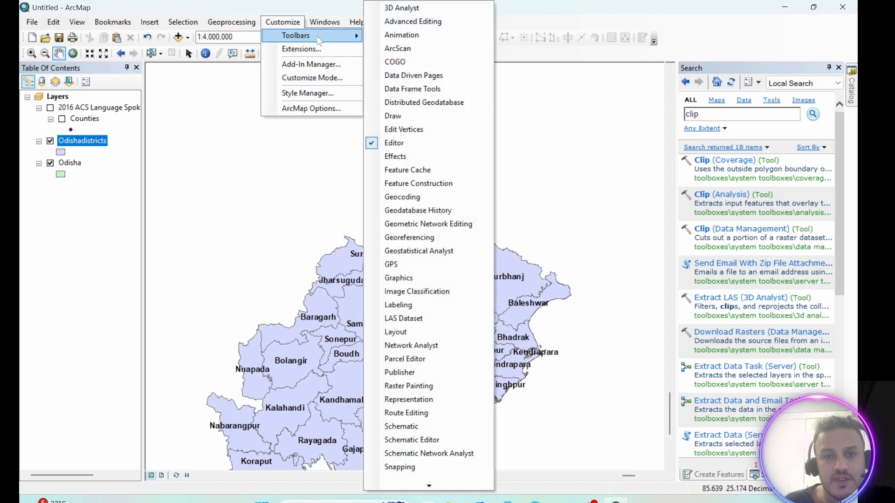
pyautogui.click(372, 142)
# - Display the Draw toolbar beside the standard toolbars above the map and close the Search window
pyautogui.click(292, 23)
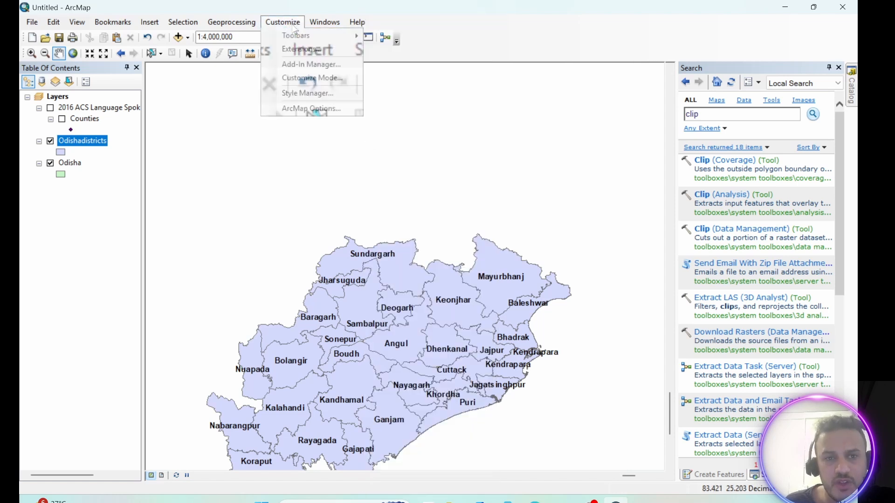
pyautogui.moveTo(303, 41)
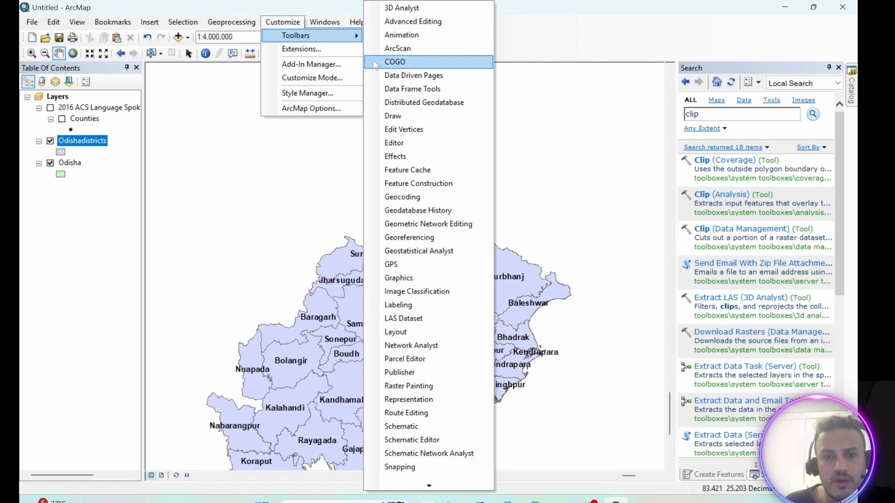
pyautogui.click(378, 116)
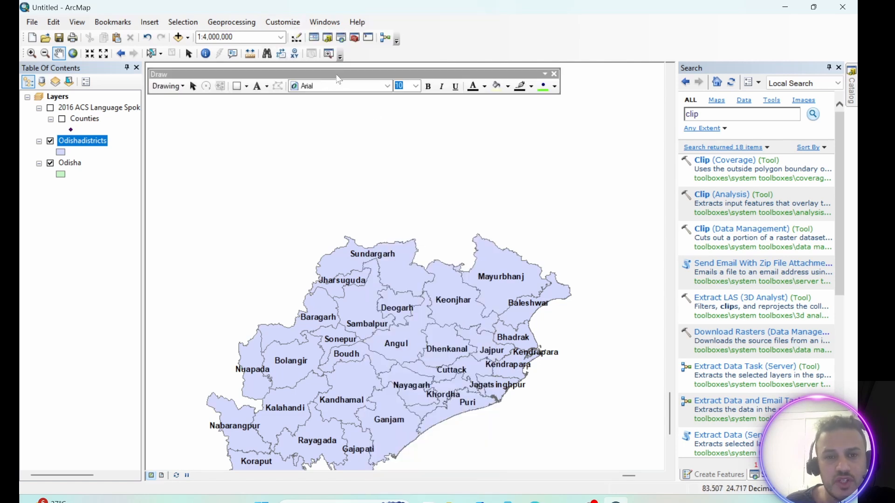
pyautogui.moveTo(338, 80)
pyautogui.mouseDown()
pyautogui.moveTo(479, 109)
pyautogui.moveTo(297, 114)
pyautogui.moveTo(499, 30)
pyautogui.moveTo(624, 23)
pyautogui.moveTo(581, 26)
pyautogui.mouseUp()
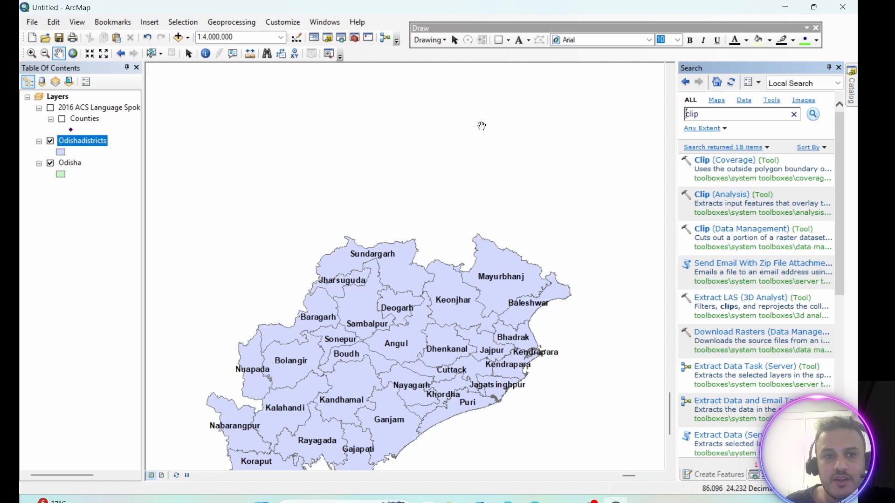
pyautogui.click(839, 67)
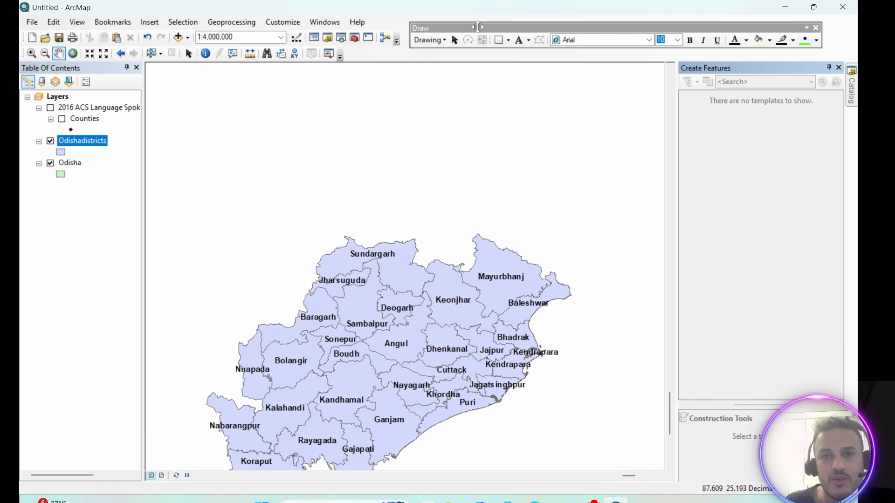
pyautogui.moveTo(479, 31); pyautogui.dragTo(485, 33)
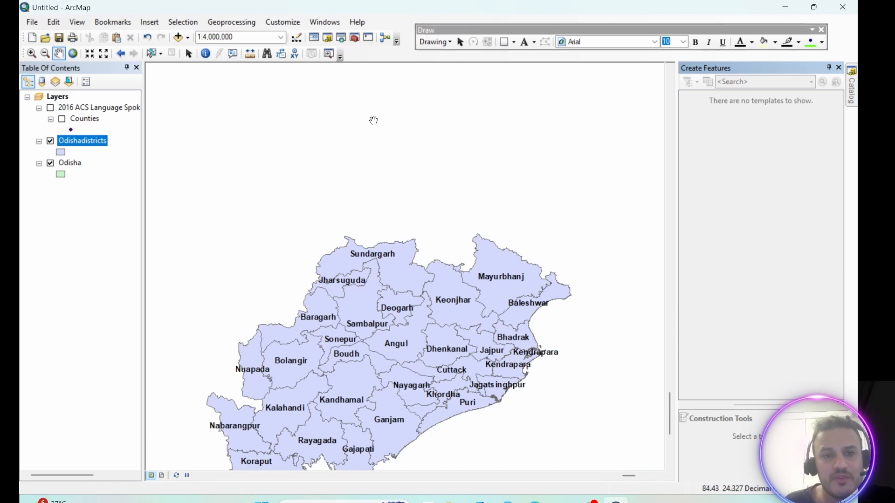
# - Shift the floating Draw toolbar slightly and display the Geocoding toolbar from the list of available toolbars
pyautogui.moveTo(531, 28); pyautogui.dragTo(533, 25)
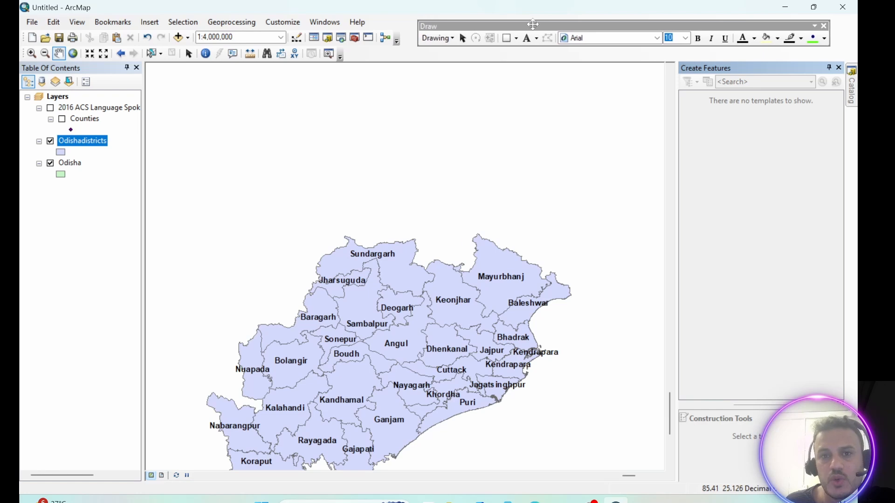
pyautogui.click(323, 23)
pyautogui.moveTo(282, 22)
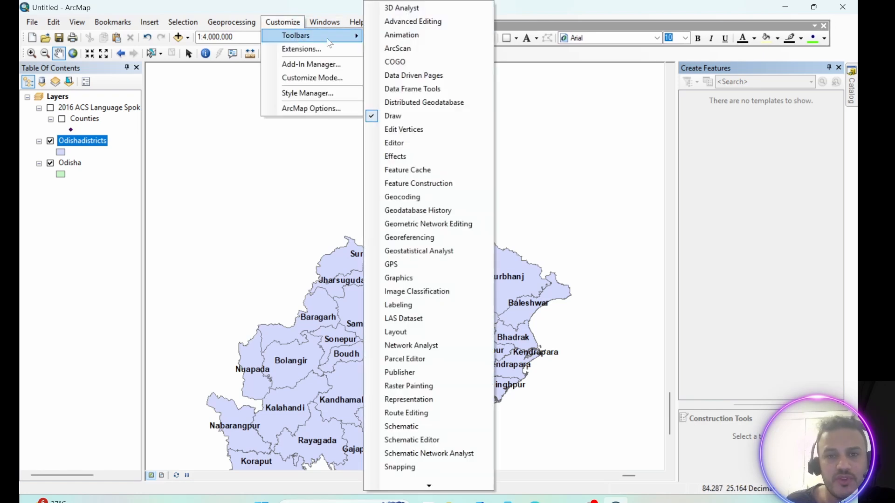
pyautogui.click(373, 202)
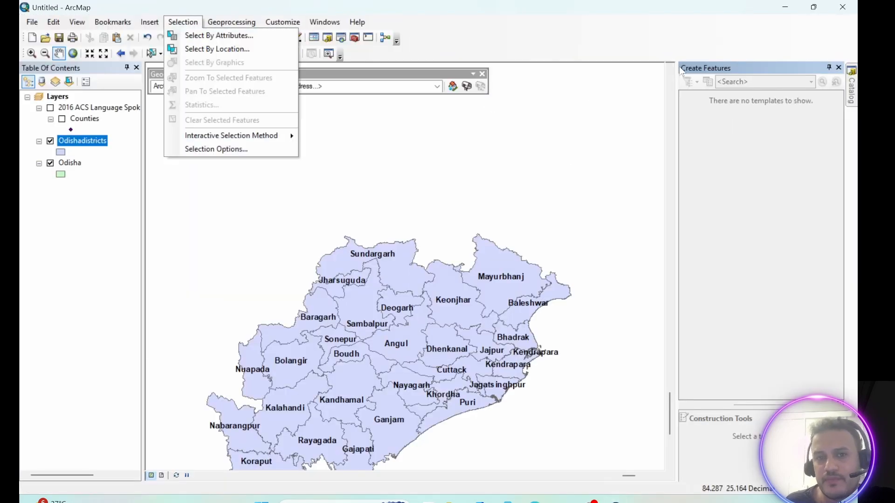
# - Hide the Geocoding toolbar and move the Odisha map up so all districts down to Malkangiri fit in the data view
pyautogui.click(350, 159)
pyautogui.moveTo(439, 383); pyautogui.dragTo(382, 226)
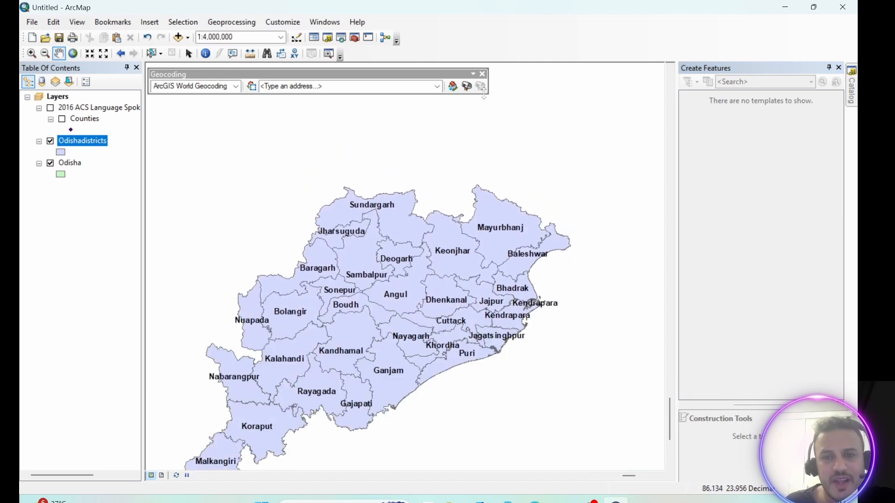
pyautogui.click(482, 75)
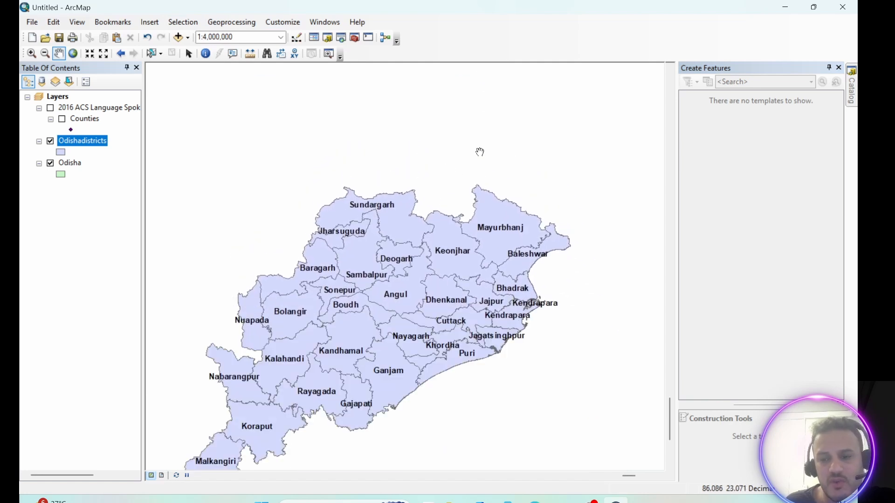
pyautogui.moveTo(413, 276); pyautogui.dragTo(429, 222)
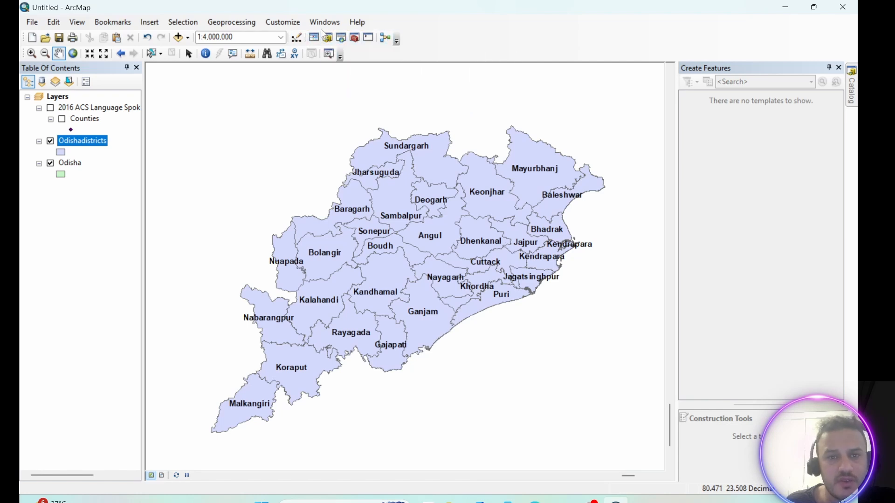
# - Look through the geoprocessing commands, including Buffer, Clip, ModelBuilder and Python, and reopen the Search window
pyautogui.click(240, 27)
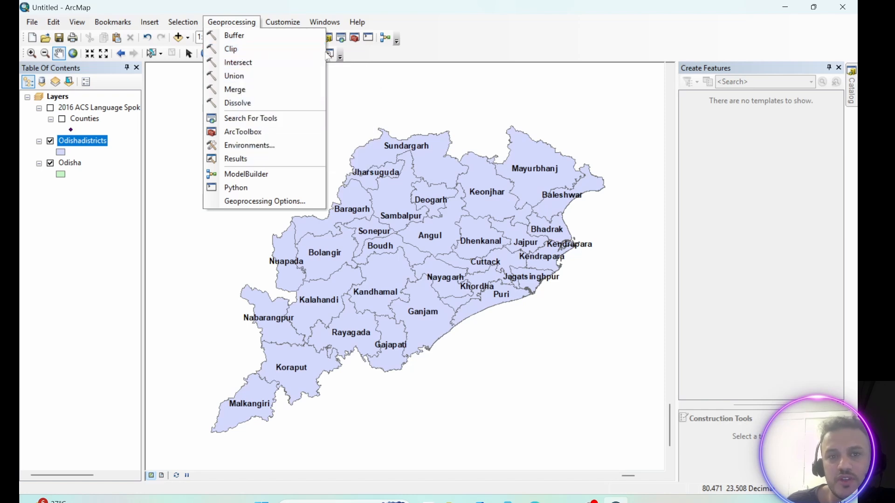
pyautogui.click(341, 37)
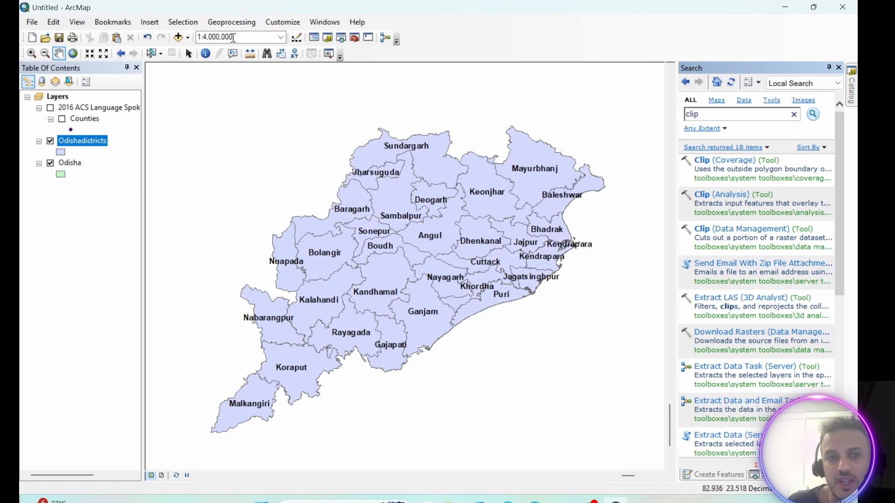
pyautogui.click(232, 22)
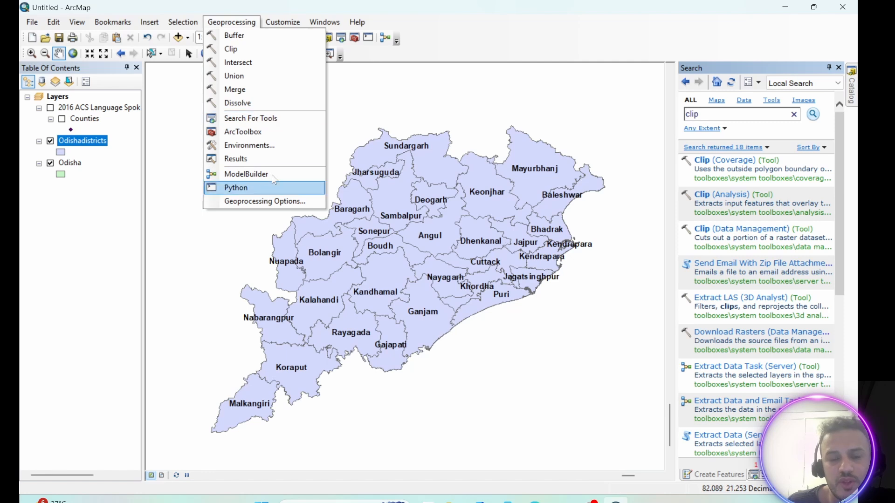
pyautogui.click(177, 188)
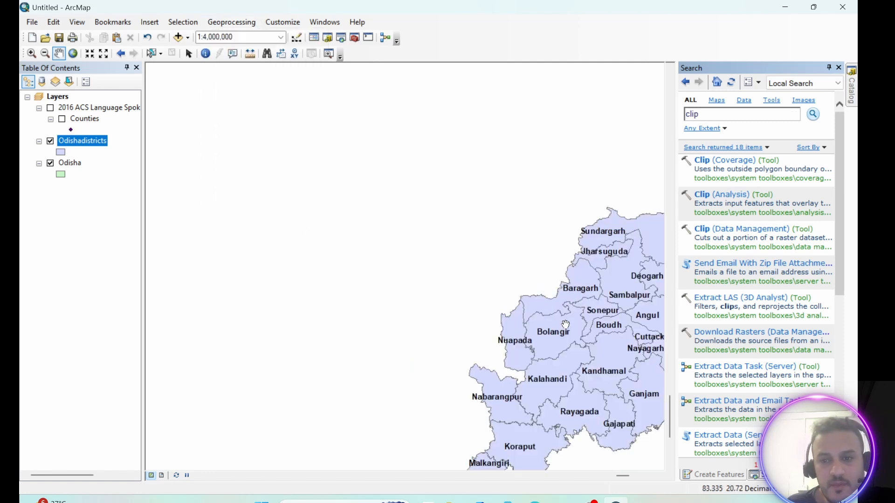
# - Bring the whole Odisha map back into the data view and close the Search window
pyautogui.moveTo(580, 324); pyautogui.dragTo(393, 214)
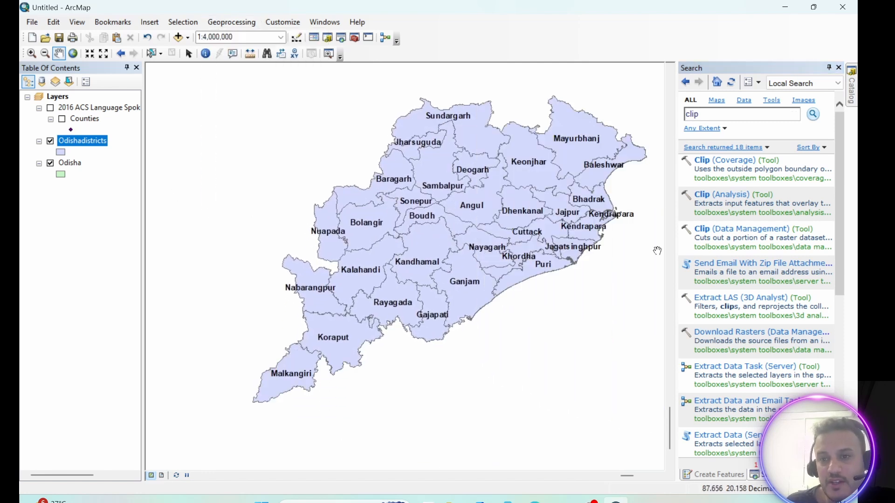
pyautogui.click(839, 68)
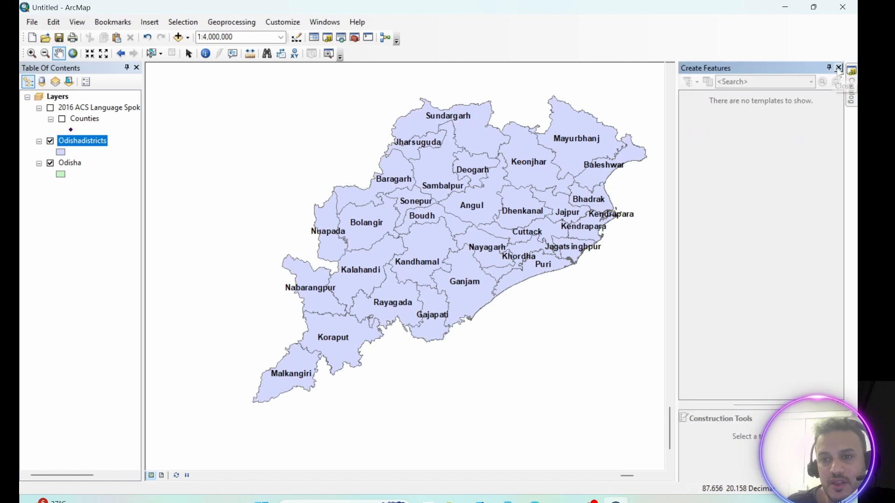